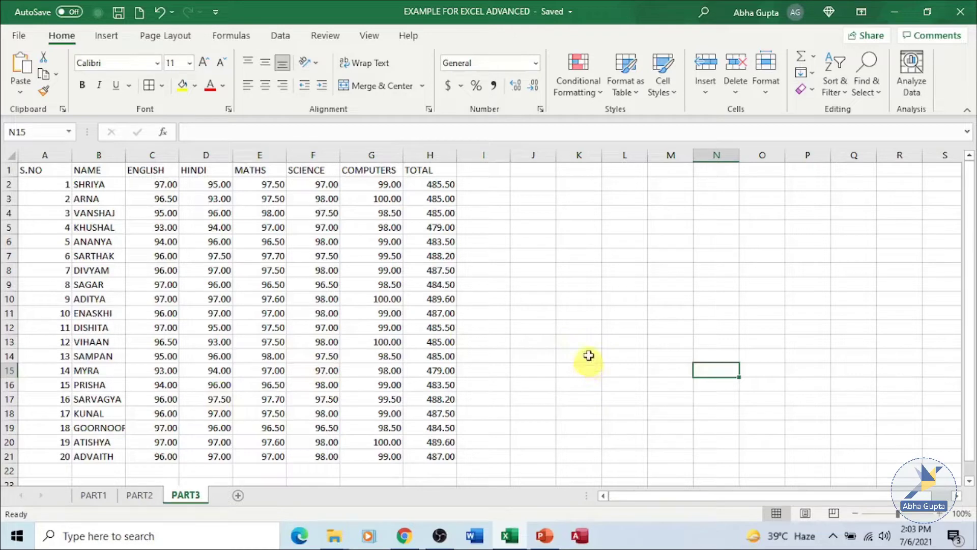
{"action": "left_click", "coordinate": [546, 227]}
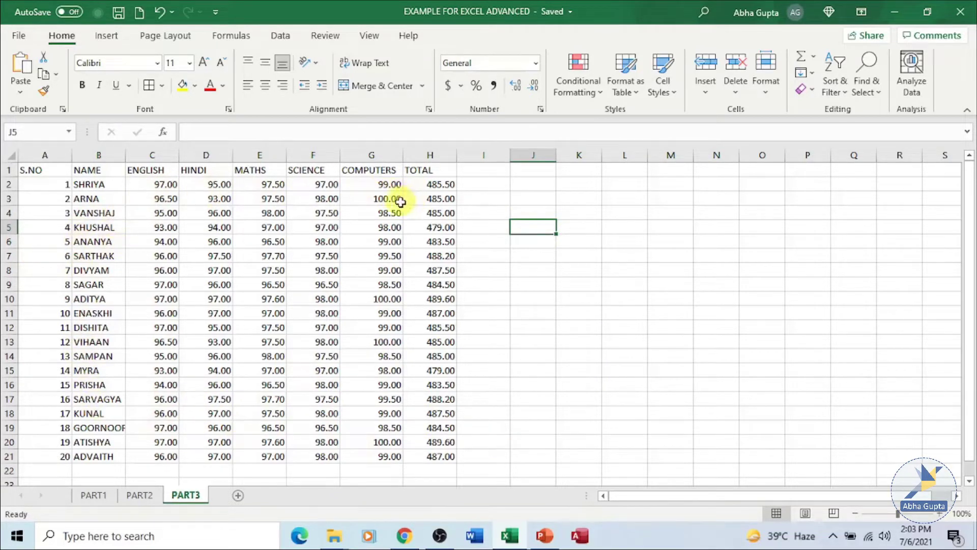
{"action": "left_click", "coordinate": [530, 184]}
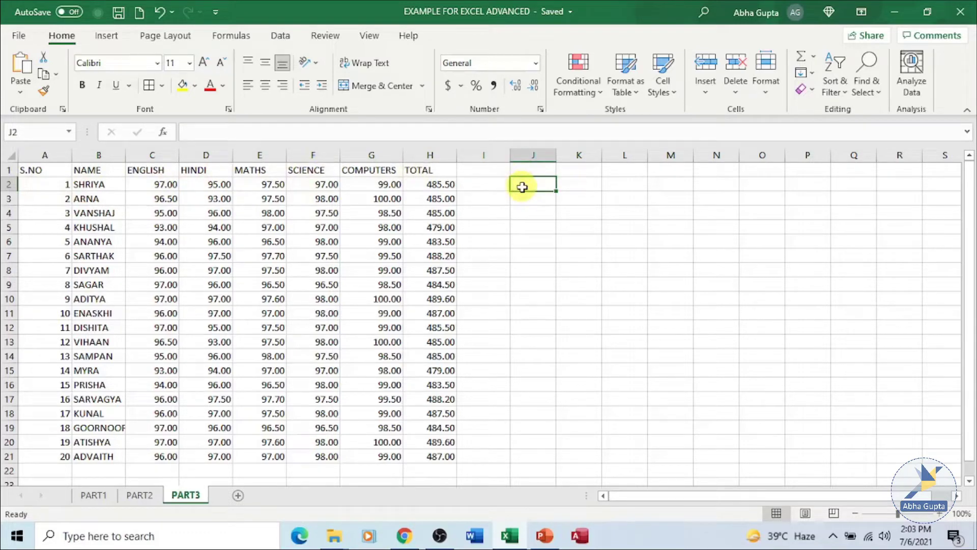
- Insert a new row above the header row and enter the title ANNUAL EXAMINATION MARKS in B1
{"action": "left_click", "coordinate": [13, 173]}
{"action": "right_click", "coordinate": [14, 176]}
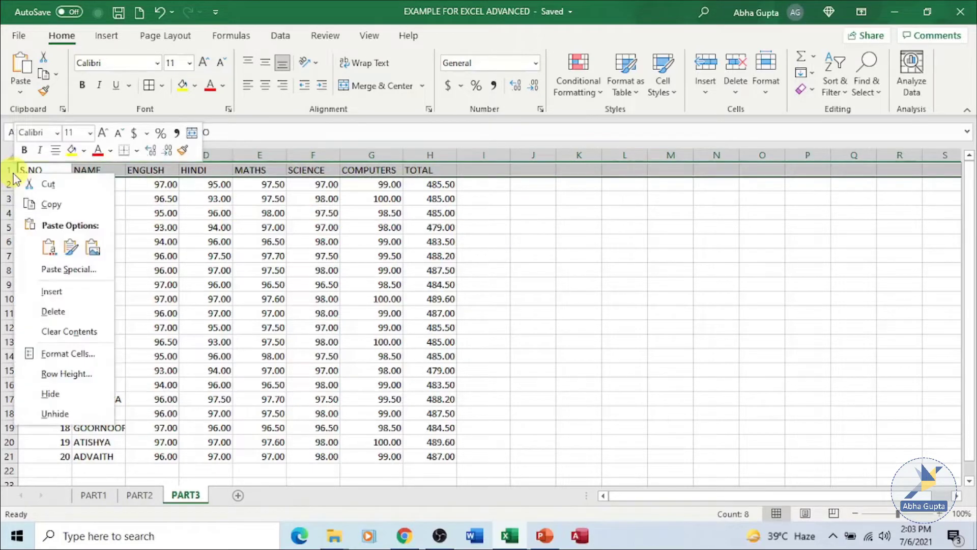
{"action": "left_click", "coordinate": [56, 292]}
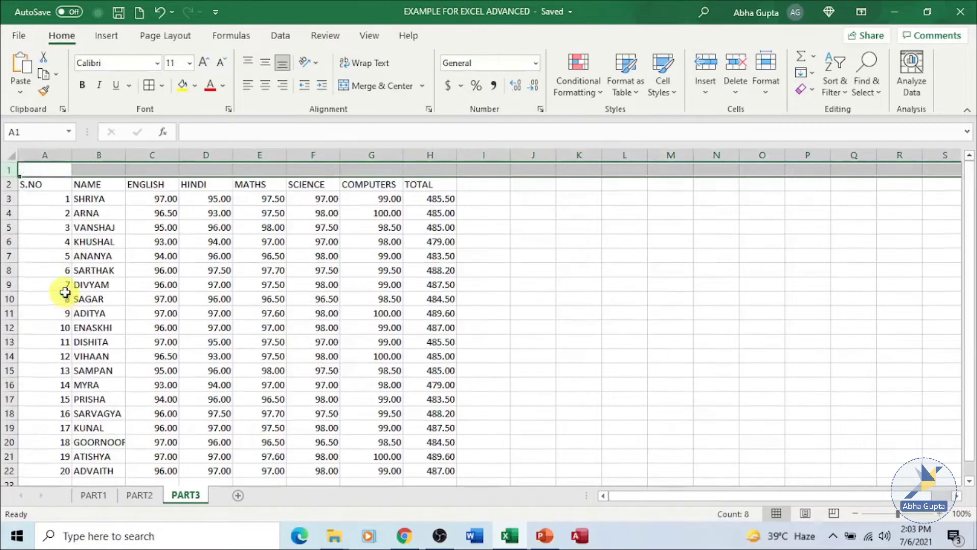
{"action": "left_click", "coordinate": [104, 170]}
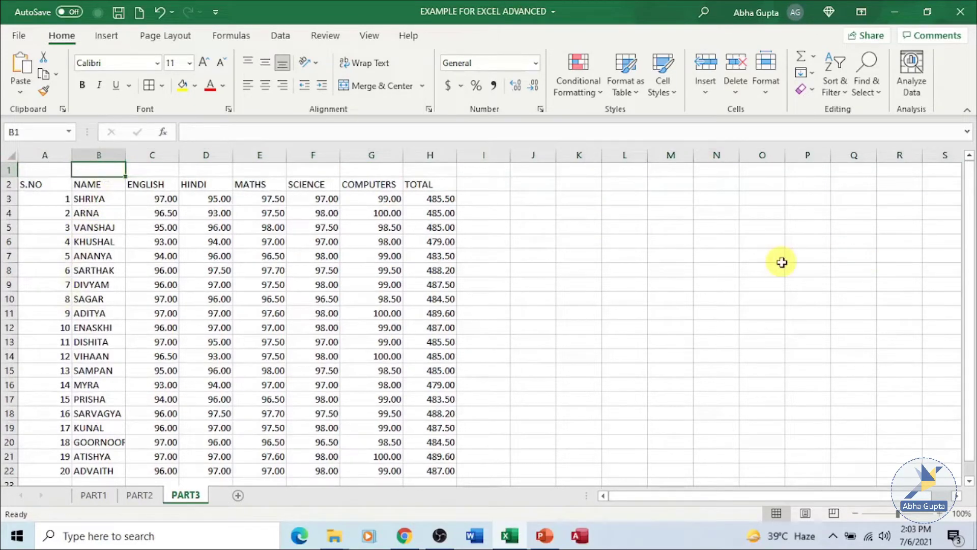
{"action": "type", "text": "ANNUAL EXAMINATION MARKS"}
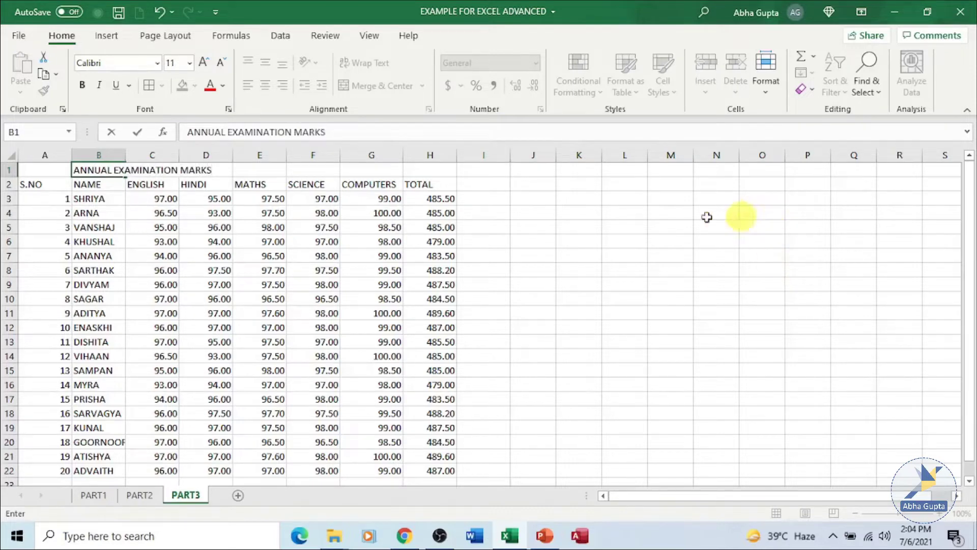
{"action": "left_click", "coordinate": [532, 200]}
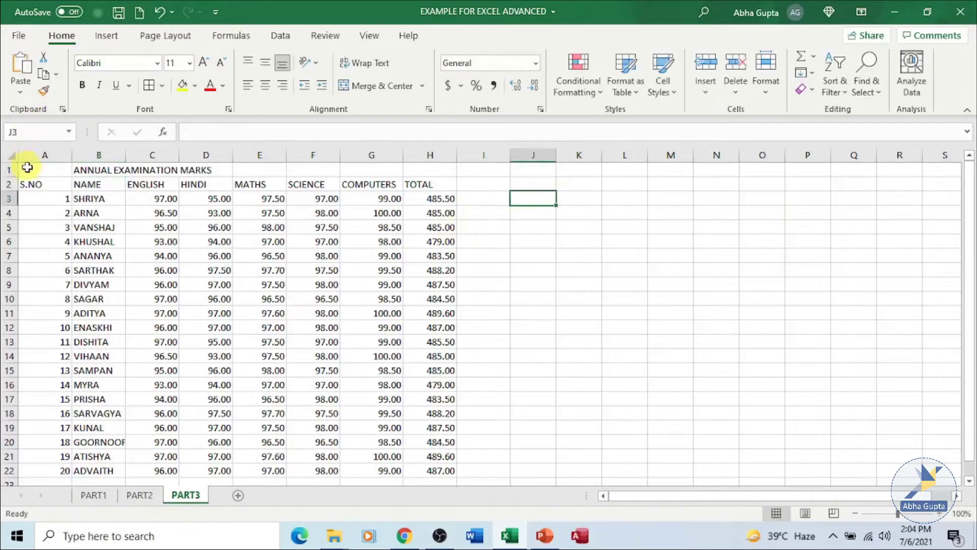
- Merge and center the title across A1:H1
{"action": "left_click_drag", "start_coordinate": [23, 168], "coordinate": [448, 175]}
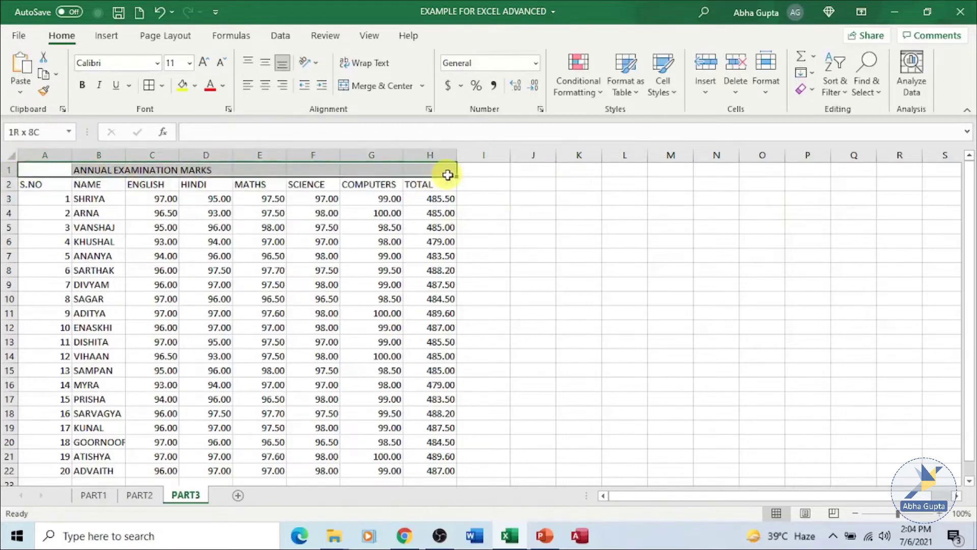
{"action": "left_click", "coordinate": [364, 86]}
{"action": "left_click", "coordinate": [515, 211]}
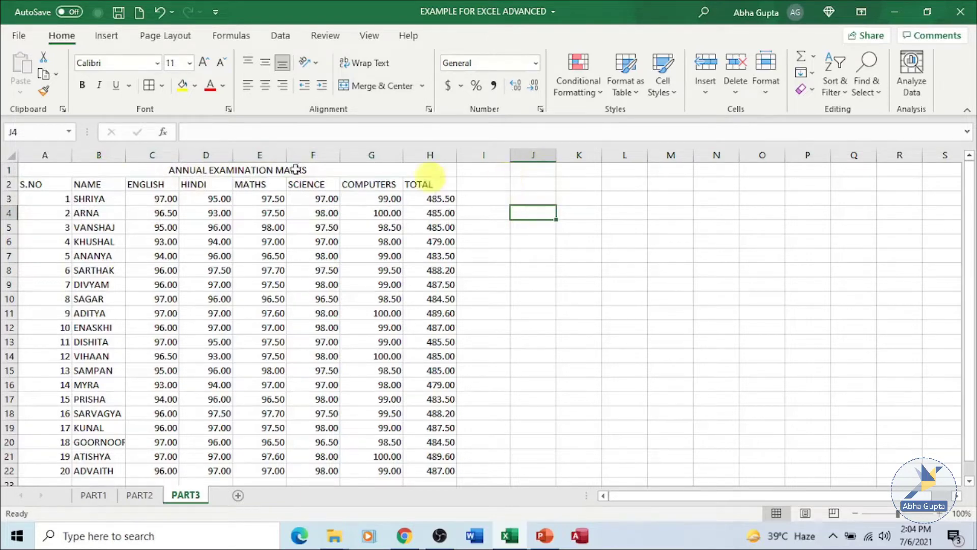
- Make row 1 about three times as tall and rearrange it into merged cells A1:B1 and C1:H1, with the title centered in C1:H1
{"action": "left_click_drag", "start_coordinate": [11, 178], "coordinate": [14, 205]}
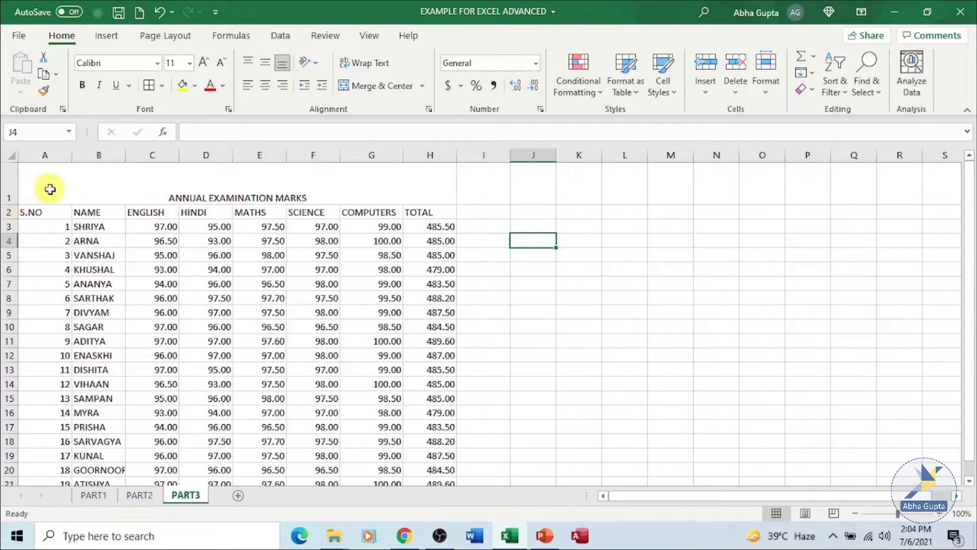
{"action": "key", "text": "ctrl+z"}
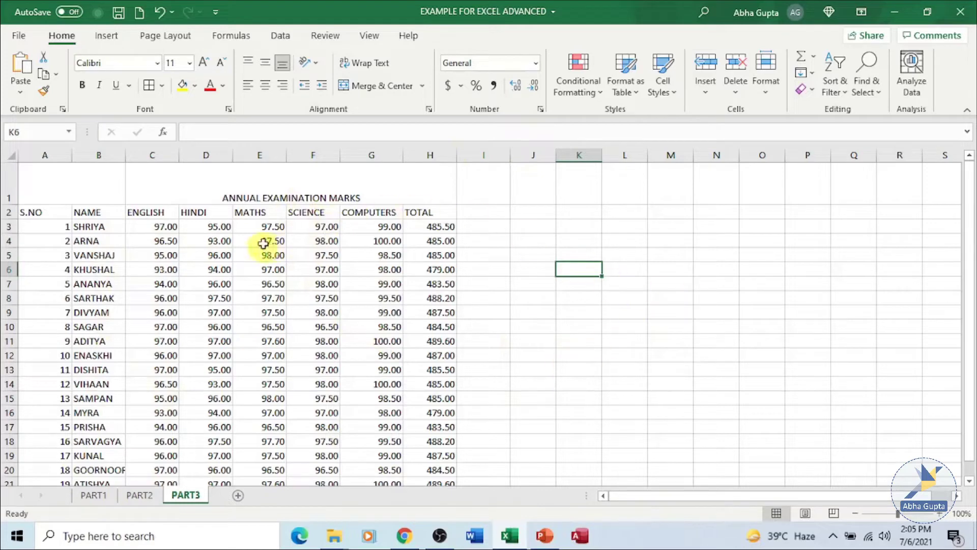
{"action": "scroll", "coordinate": [408, 316], "scroll_direction": "down", "scroll_amount": 2}
{"action": "scroll", "coordinate": [410, 315], "scroll_direction": "up", "scroll_amount": 2}
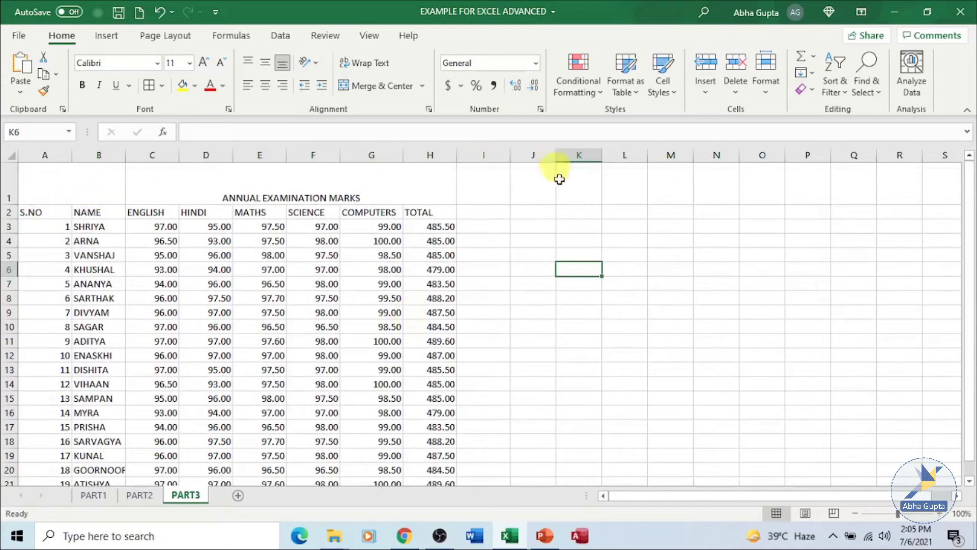
{"action": "left_click", "coordinate": [77, 191]}
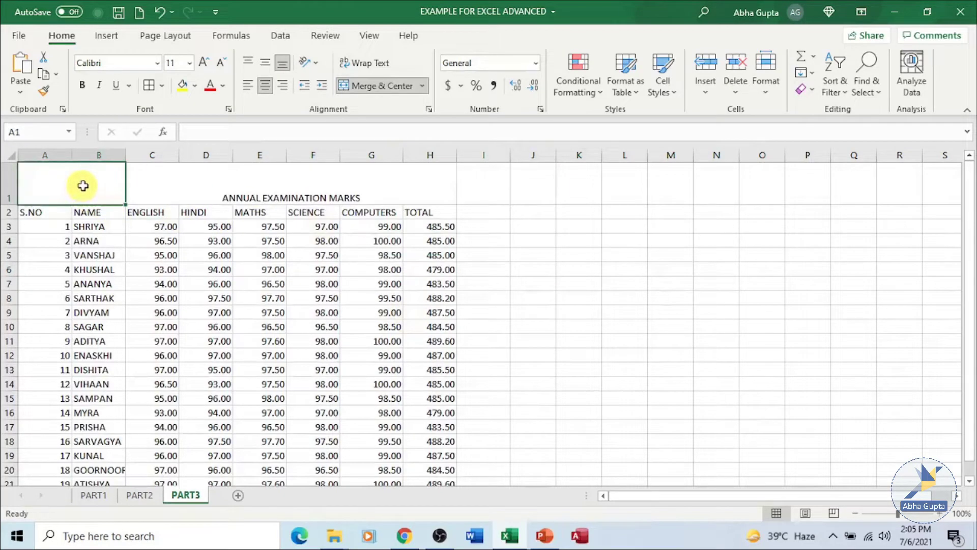
- Insert the image Picture3 from this device's Pictures folder at cell K4
{"action": "left_click", "coordinate": [570, 238]}
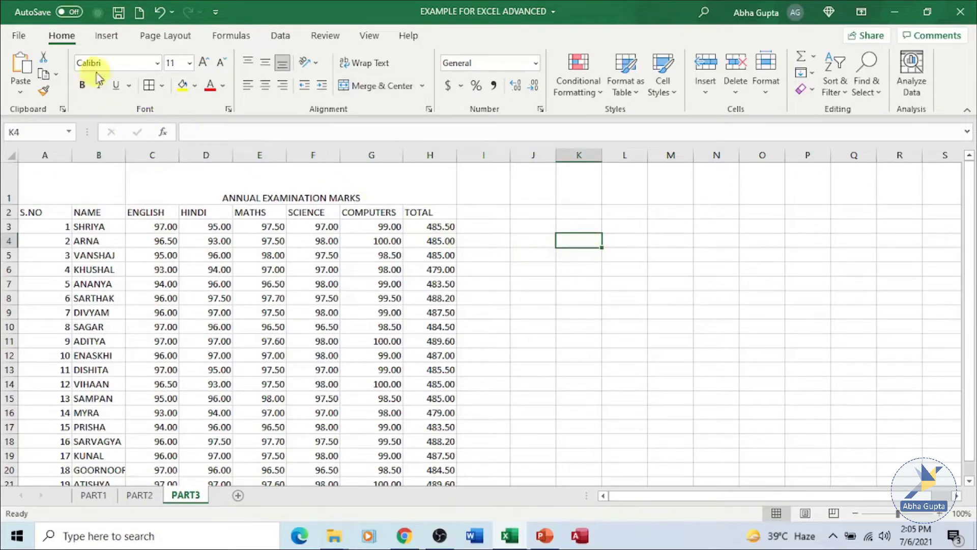
{"action": "left_click", "coordinate": [100, 39]}
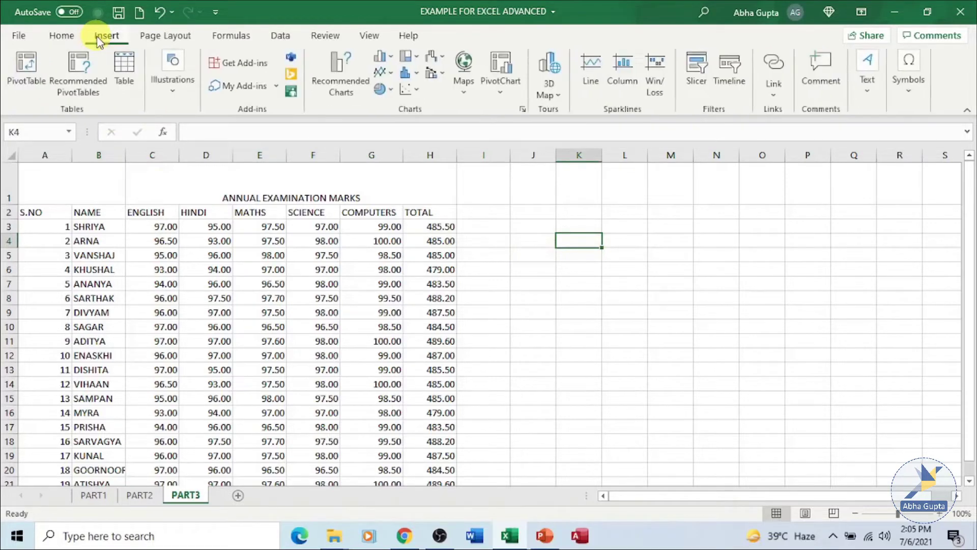
{"action": "left_click", "coordinate": [176, 97]}
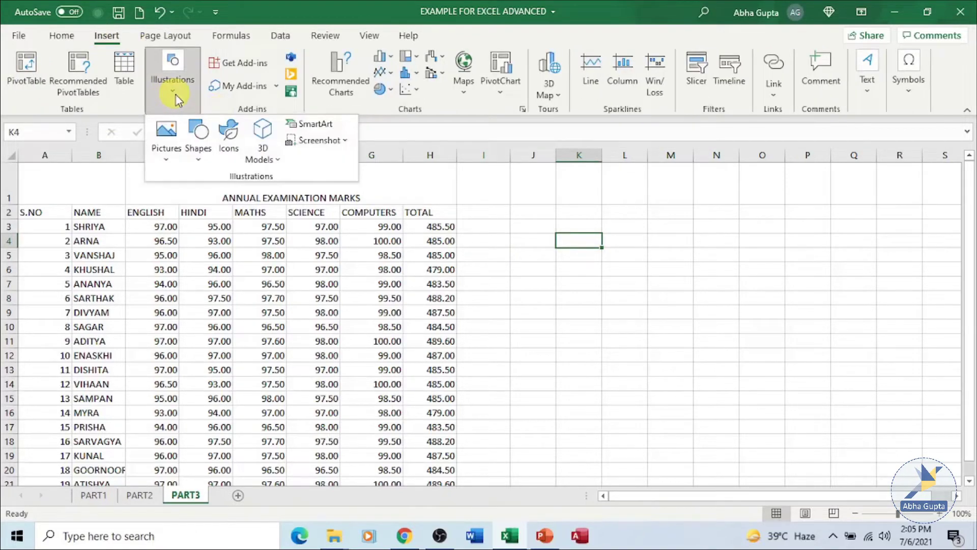
{"action": "left_click", "coordinate": [168, 162]}
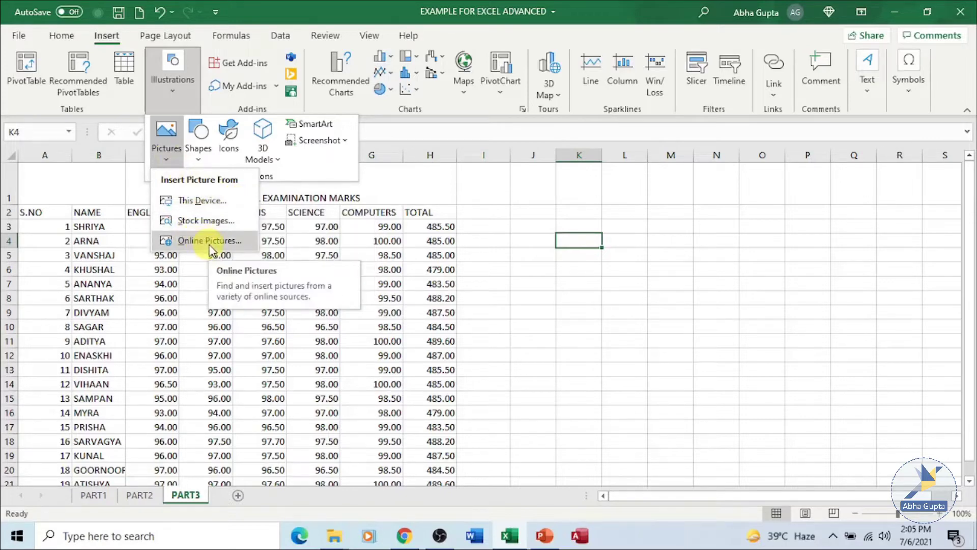
{"action": "left_click", "coordinate": [215, 203]}
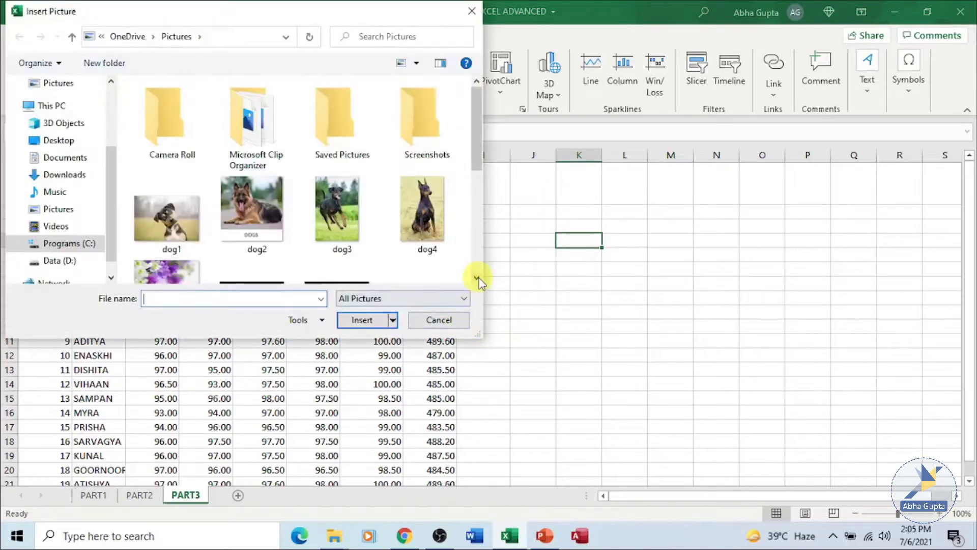
{"action": "left_click", "coordinate": [478, 278]}
{"action": "left_click", "coordinate": [478, 278]}
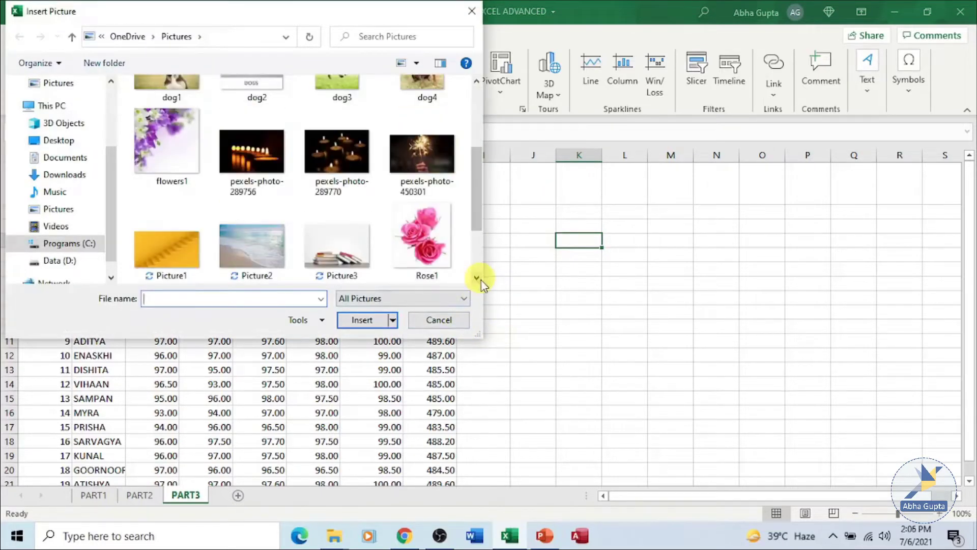
{"action": "left_click", "coordinate": [342, 263]}
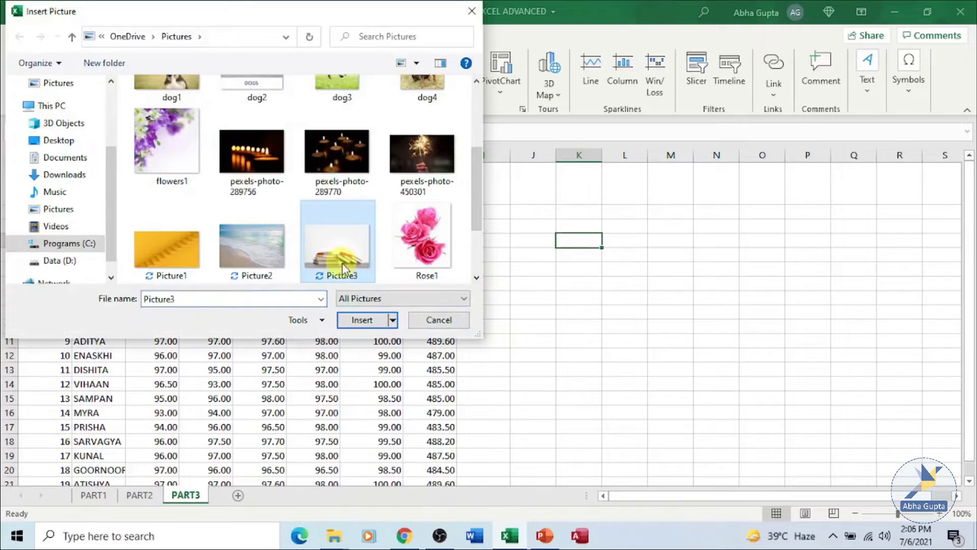
{"action": "left_click", "coordinate": [362, 320]}
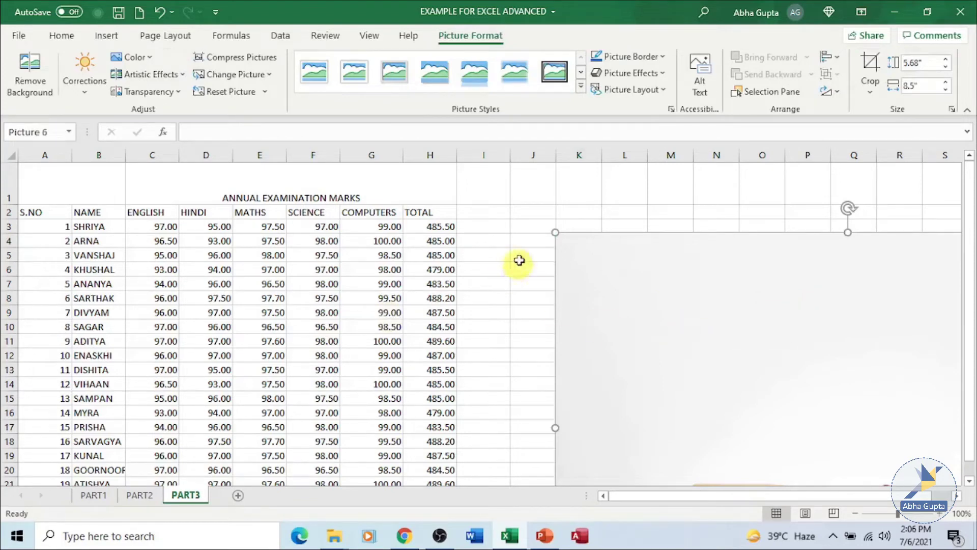
- Scale the books picture down to about 3.17" by 4.74" and place it beside the marks table
{"action": "left_click_drag", "start_coordinate": [554, 231], "coordinate": [668, 306]}
{"action": "left_click_drag", "start_coordinate": [846, 376], "coordinate": [549, 233]}
{"action": "left_click_drag", "start_coordinate": [457, 205], "coordinate": [605, 277]}
{"action": "left_click_drag", "start_coordinate": [803, 388], "coordinate": [703, 289]}
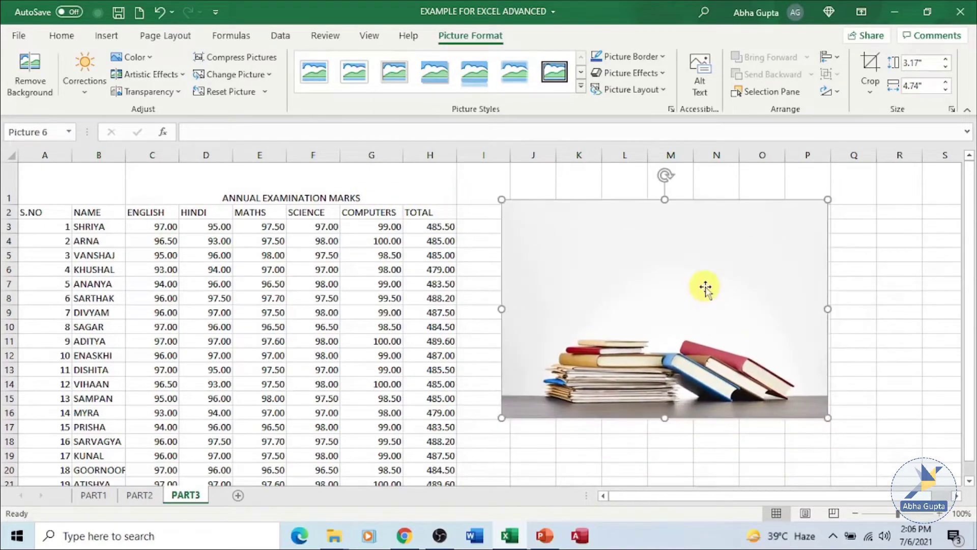
- Open the picture's format settings and reduce its height to 2.4" with the aspect ratio locked
{"action": "left_click", "coordinate": [618, 260]}
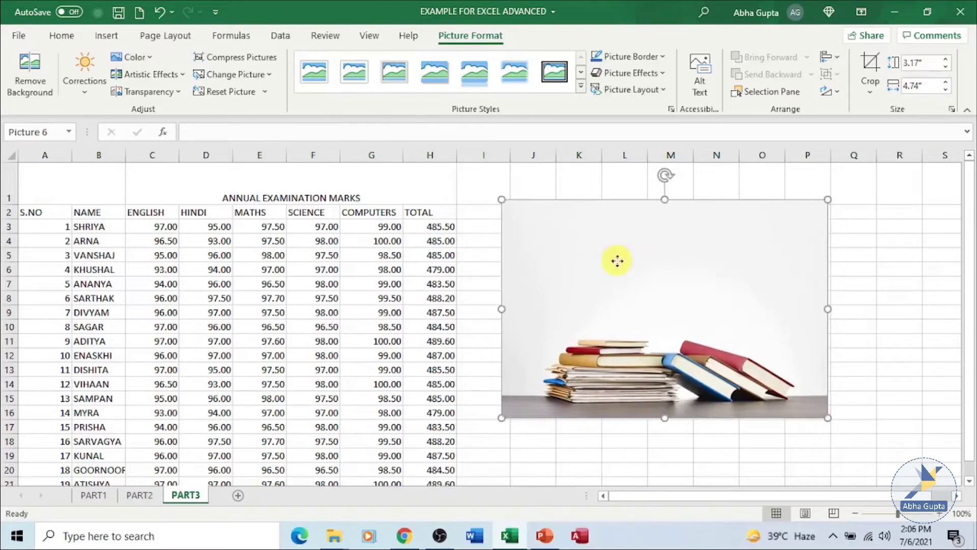
{"action": "right_click", "coordinate": [618, 261]}
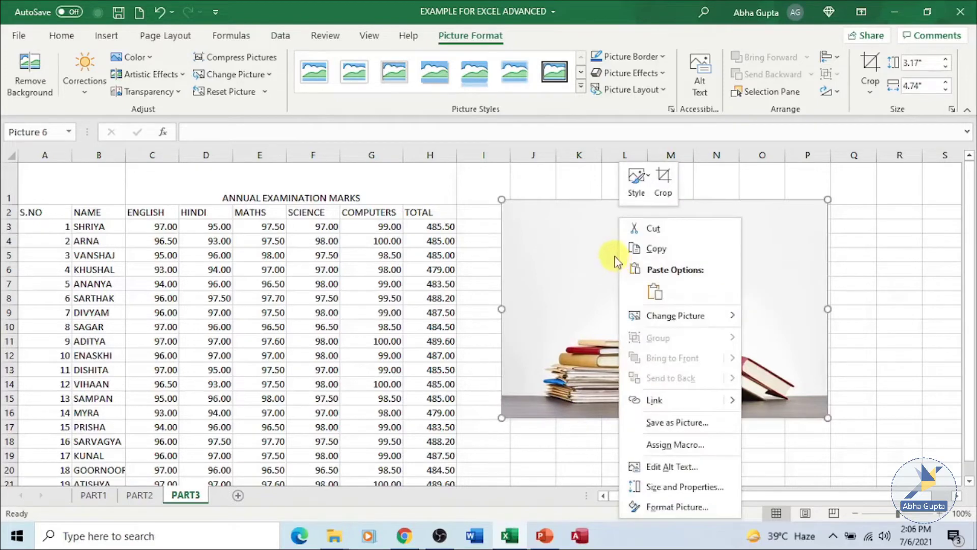
{"action": "left_click", "coordinate": [679, 507]}
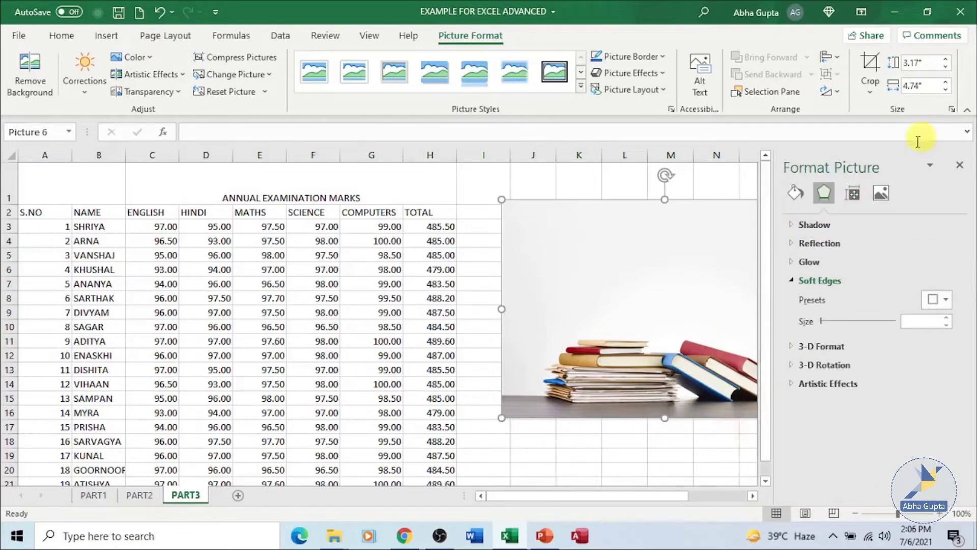
{"action": "left_click", "coordinate": [855, 194]}
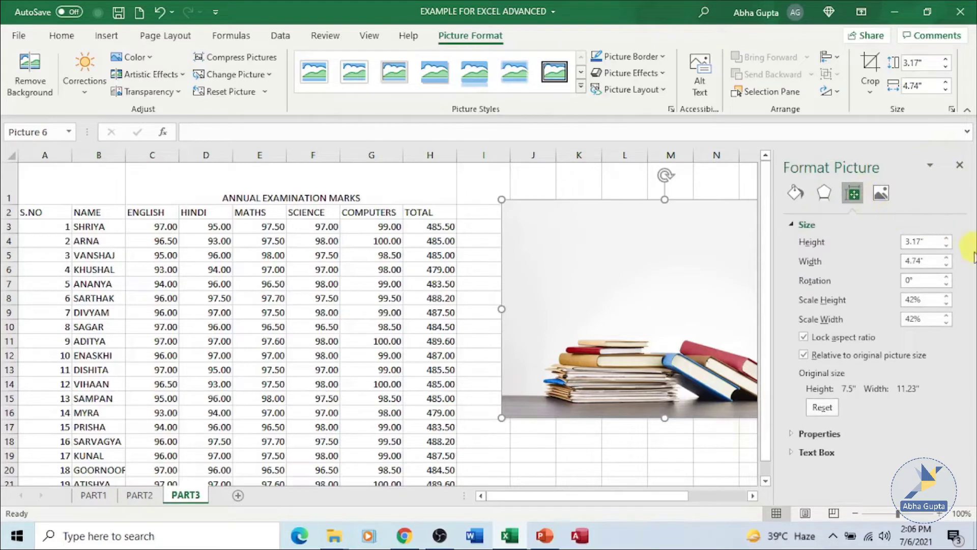
{"action": "left_click", "coordinate": [946, 247]}
{"action": "left_click", "coordinate": [947, 246]}
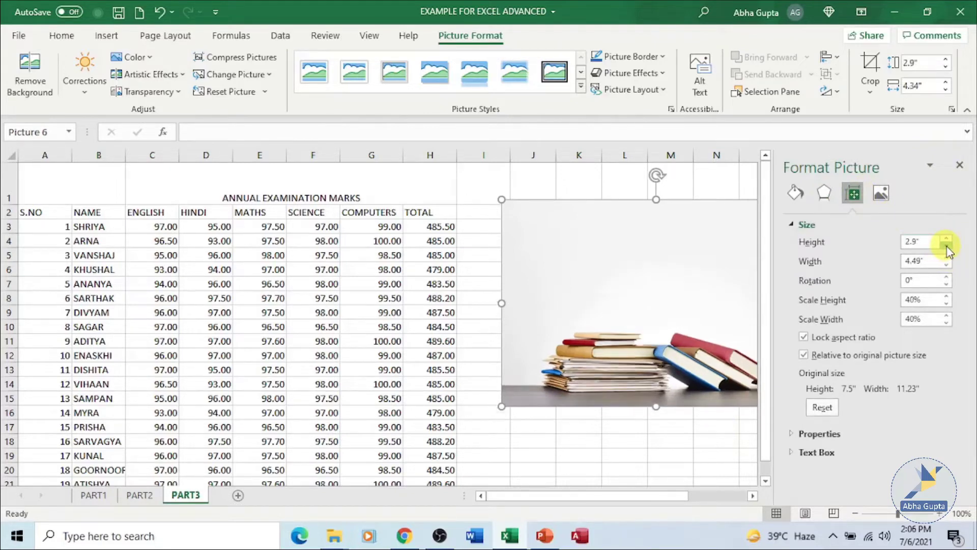
{"action": "left_click", "coordinate": [946, 246]}
{"action": "left_click", "coordinate": [946, 246]}
{"action": "left_click", "coordinate": [947, 247]}
{"action": "left_click", "coordinate": [946, 247]}
{"action": "left_click", "coordinate": [947, 246]}
{"action": "left_click", "coordinate": [947, 247]}
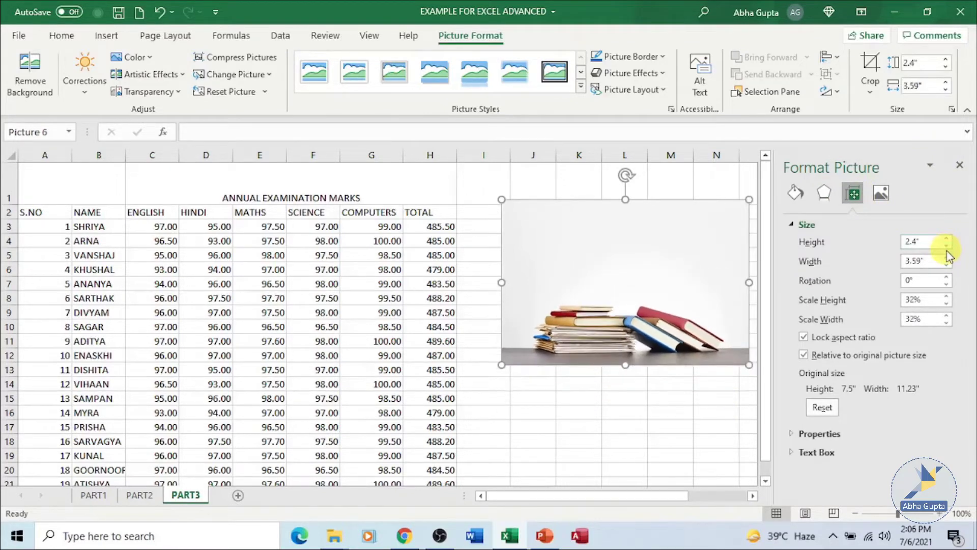
- Reduce the picture's width to 3.3" and close its format settings
{"action": "left_click", "coordinate": [947, 264]}
{"action": "left_click", "coordinate": [946, 265]}
{"action": "left_click", "coordinate": [947, 265]}
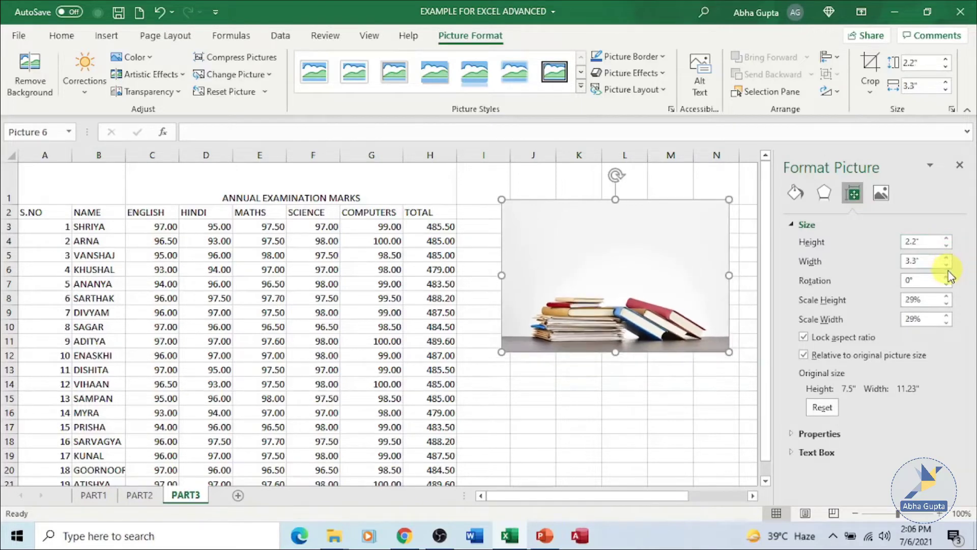
{"action": "left_click", "coordinate": [960, 169]}
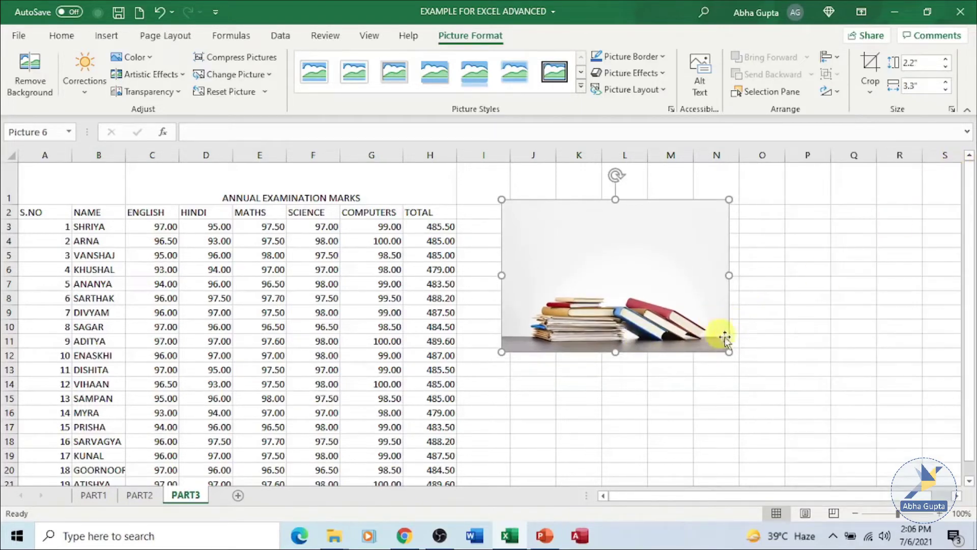
- Shrink the picture, move it into merged cell A1:B1, and fit it to the cell at about 0.63" high by 1.57" wide
{"action": "left_click_drag", "start_coordinate": [726, 351], "coordinate": [601, 265]}
{"action": "left_click_drag", "start_coordinate": [552, 234], "coordinate": [46, 195]}
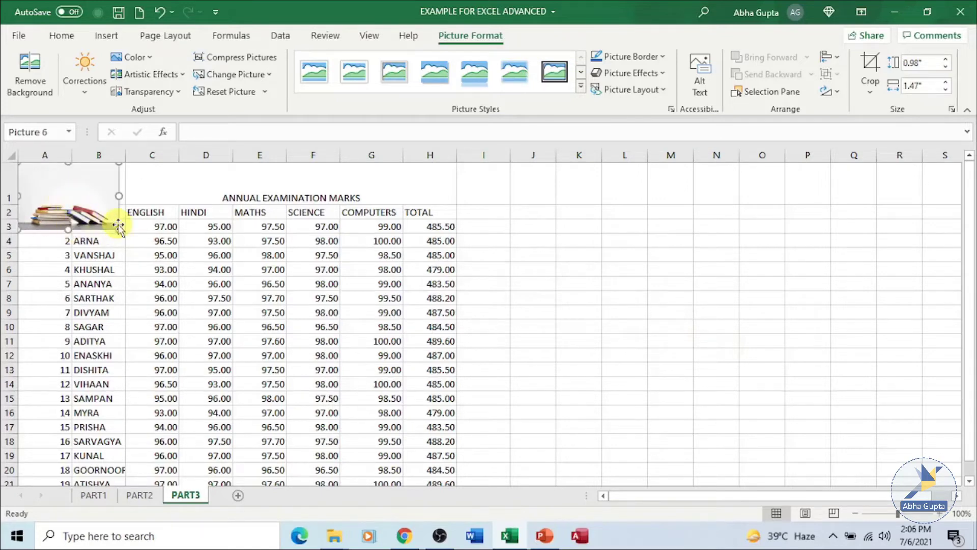
{"action": "left_click_drag", "start_coordinate": [114, 197], "coordinate": [126, 203]}
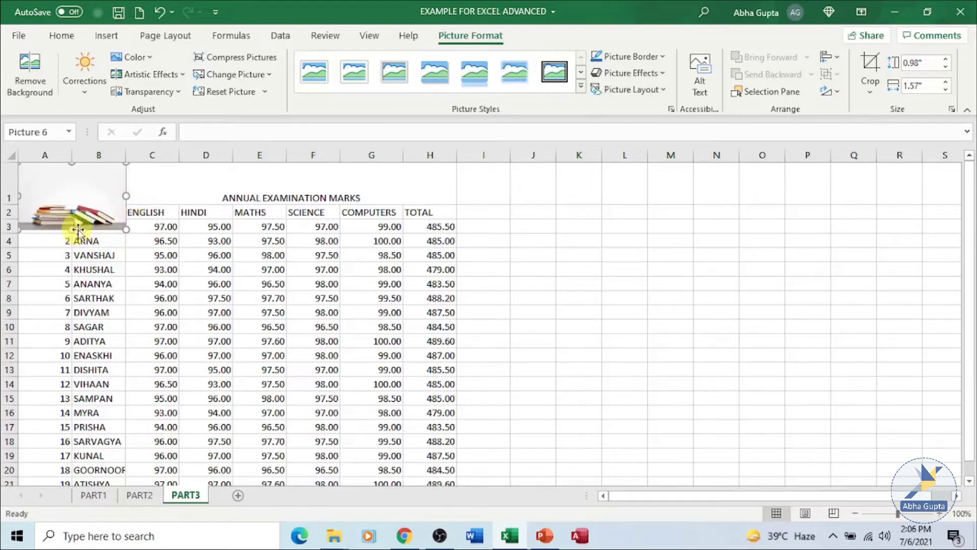
{"action": "left_click_drag", "start_coordinate": [71, 229], "coordinate": [83, 203]}
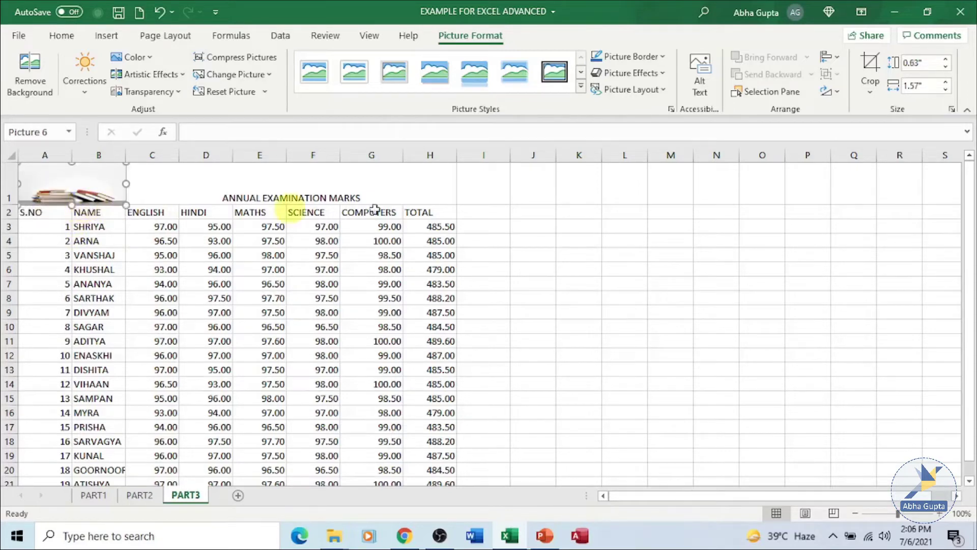
{"action": "left_click", "coordinate": [664, 281]}
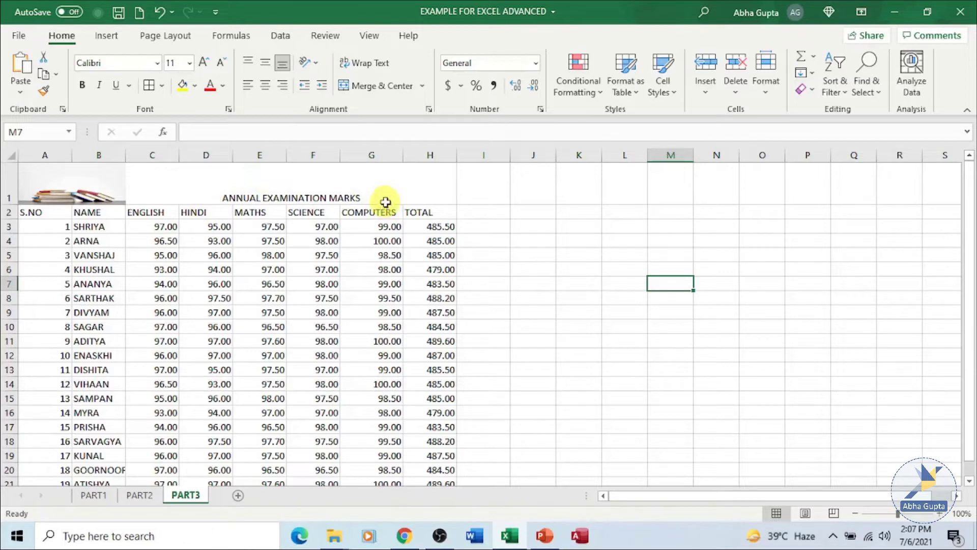
{"action": "left_click", "coordinate": [675, 318]}
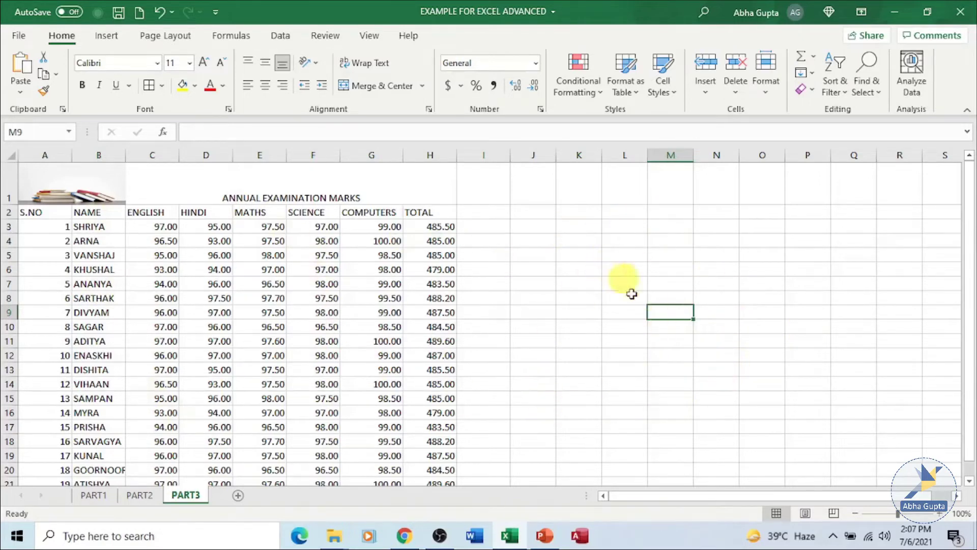
- Set the seaside image Picture2 from the Pictures folder as the background of the PART3 sheet
{"action": "left_click", "coordinate": [176, 41]}
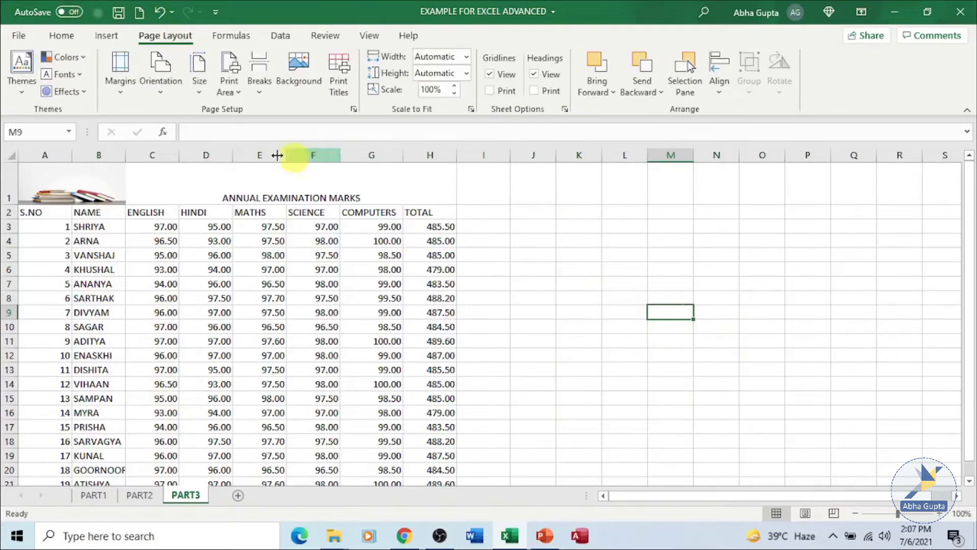
{"action": "left_click", "coordinate": [307, 71]}
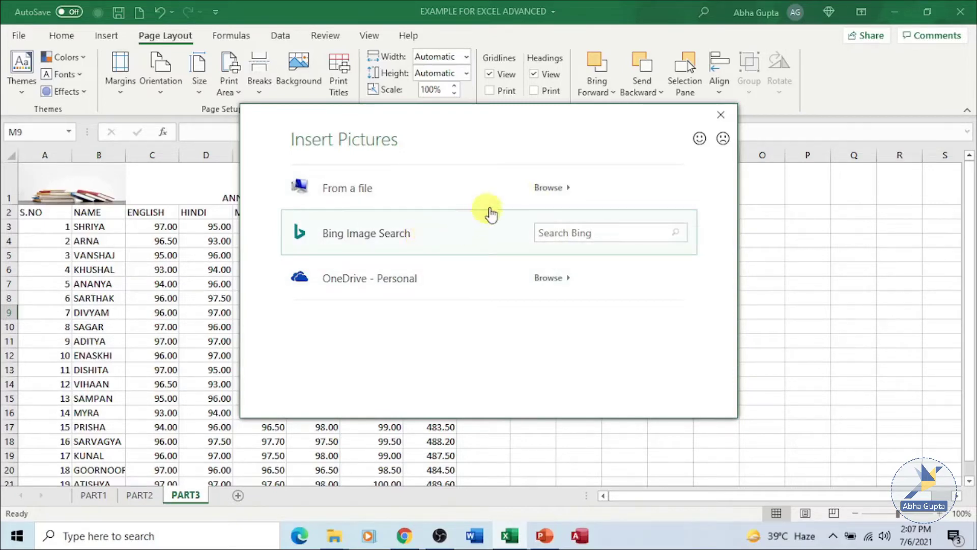
{"action": "left_click", "coordinate": [541, 188]}
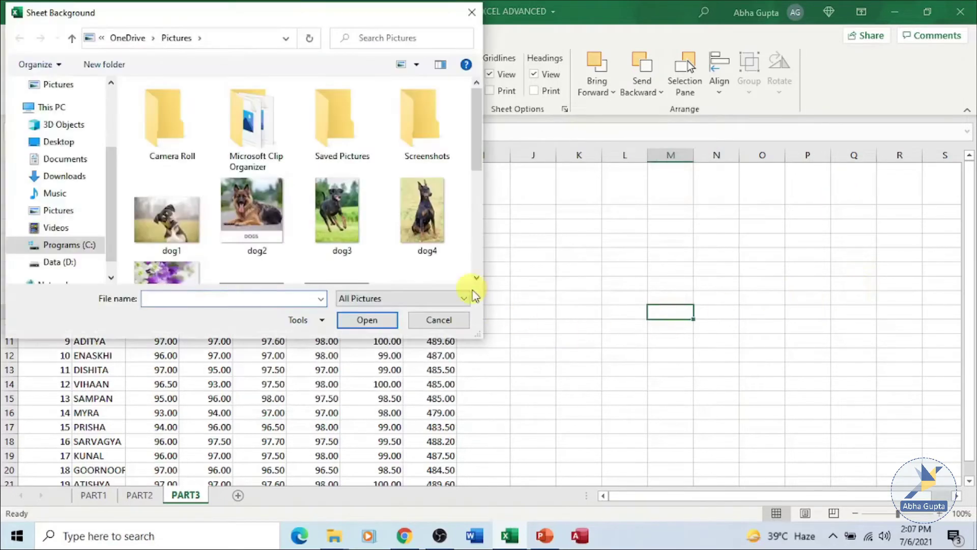
{"action": "left_click", "coordinate": [477, 277]}
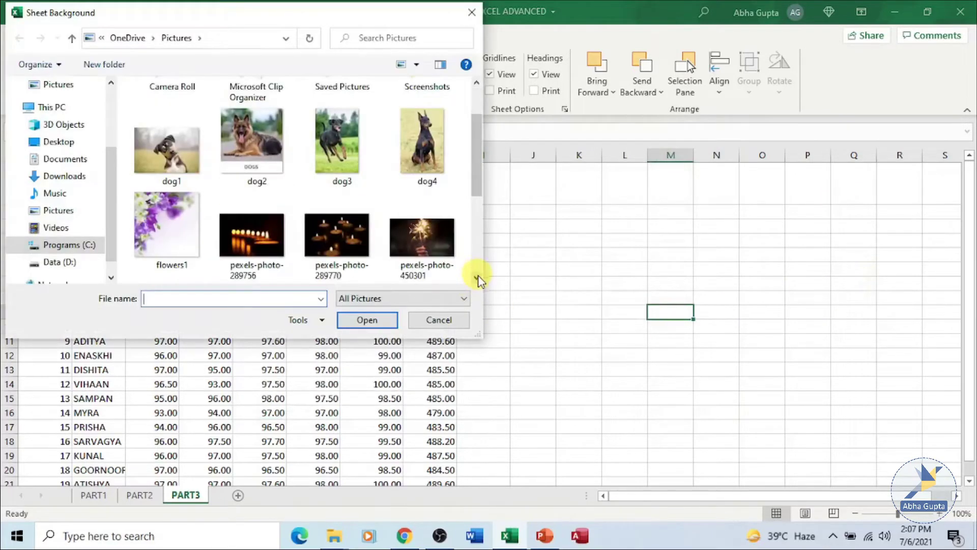
{"action": "left_click", "coordinate": [478, 278]}
{"action": "left_click", "coordinate": [263, 257]}
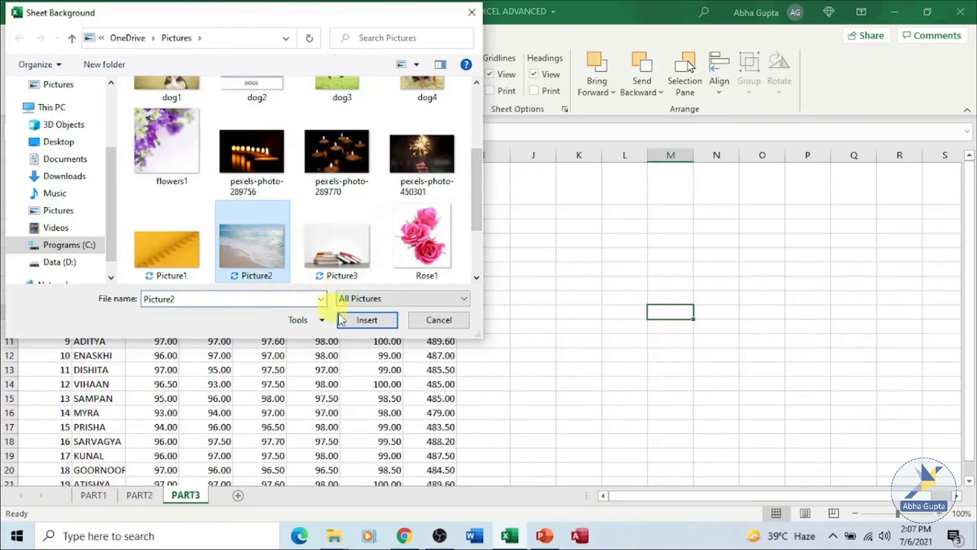
{"action": "left_click", "coordinate": [350, 320]}
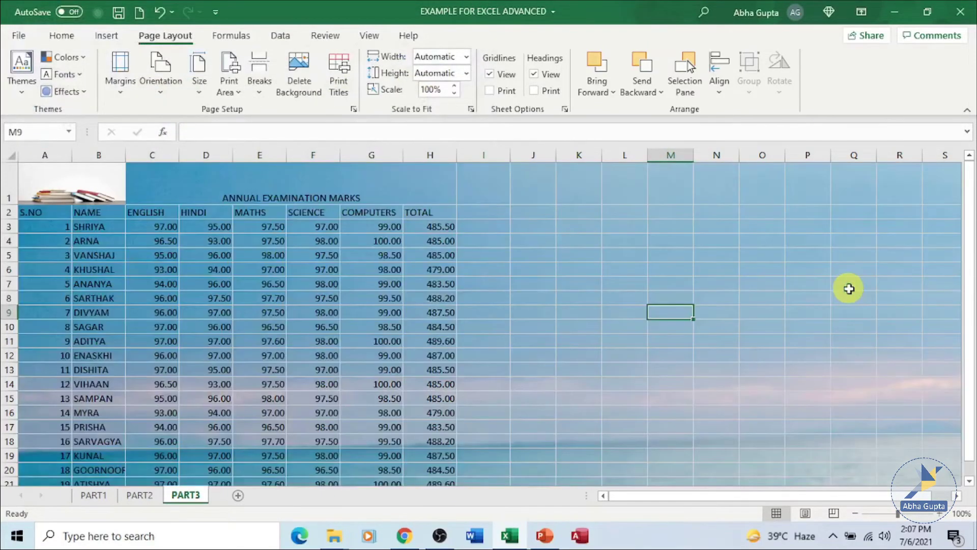
- Examine how the background picture extends down the sheet behind and below the marks table
{"action": "scroll", "coordinate": [849, 290], "scroll_direction": "down", "scroll_amount": 7}
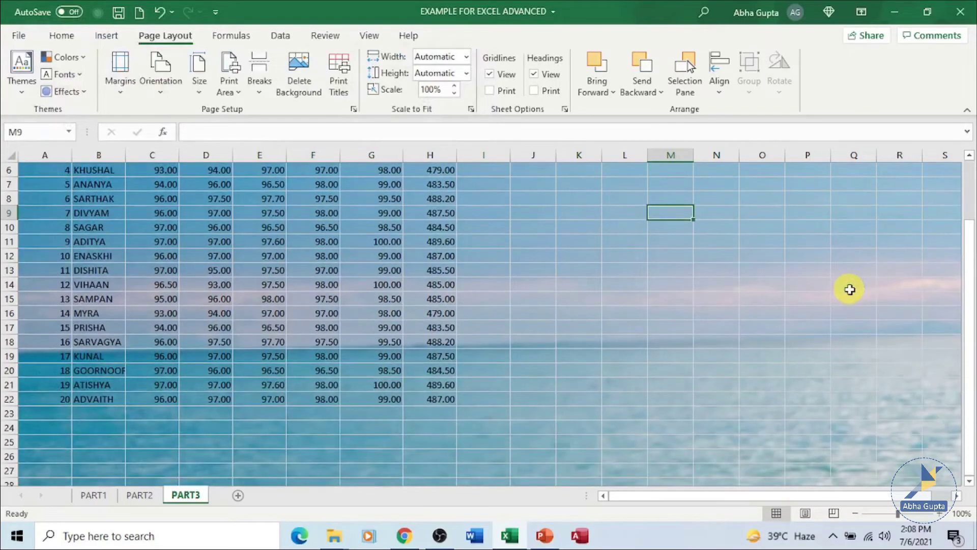
{"action": "scroll", "coordinate": [851, 292], "scroll_direction": "down", "scroll_amount": 15}
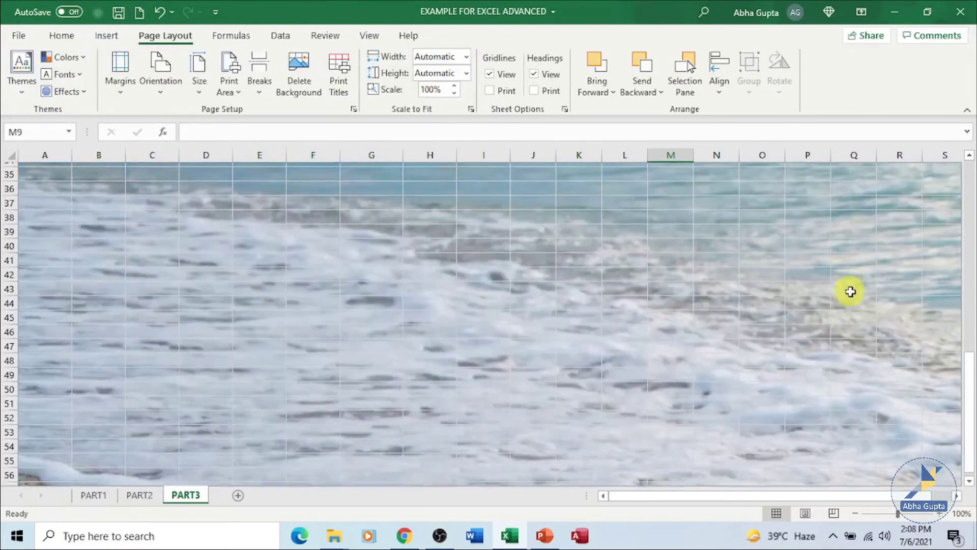
{"action": "scroll", "coordinate": [851, 291], "scroll_direction": "down", "scroll_amount": 2}
{"action": "scroll", "coordinate": [860, 275], "scroll_direction": "up", "scroll_amount": 15}
{"action": "scroll", "coordinate": [862, 269], "scroll_direction": "up", "scroll_amount": 8}
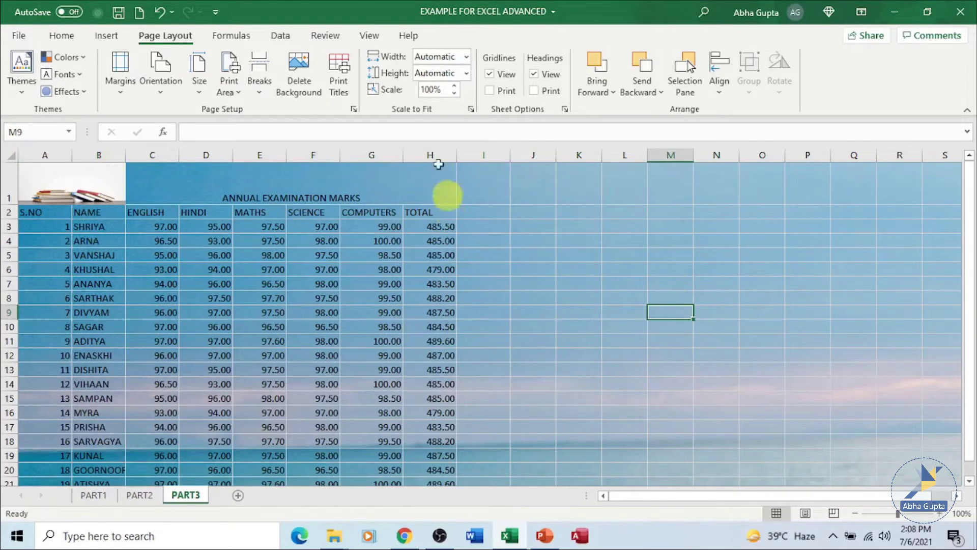
{"action": "left_click", "coordinate": [651, 297]}
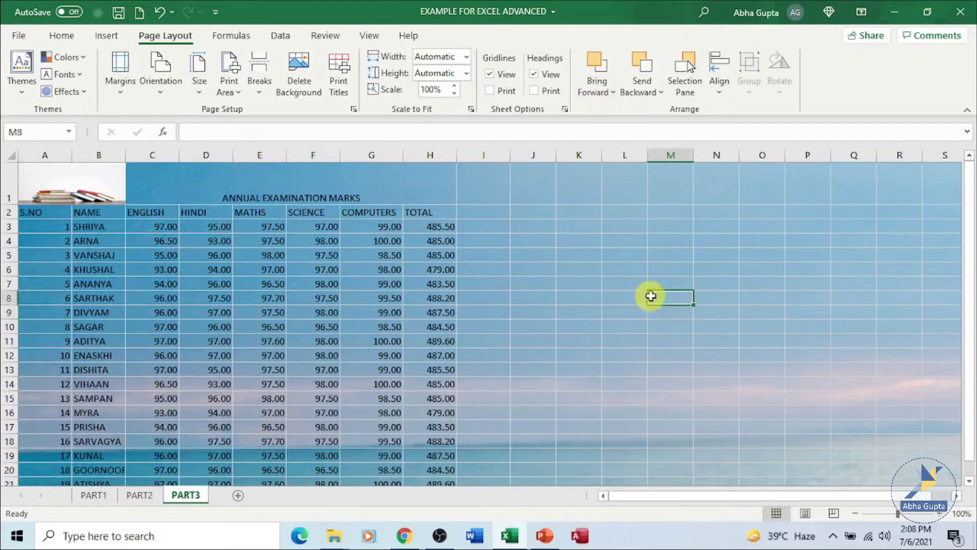
{"action": "left_click", "coordinate": [637, 271]}
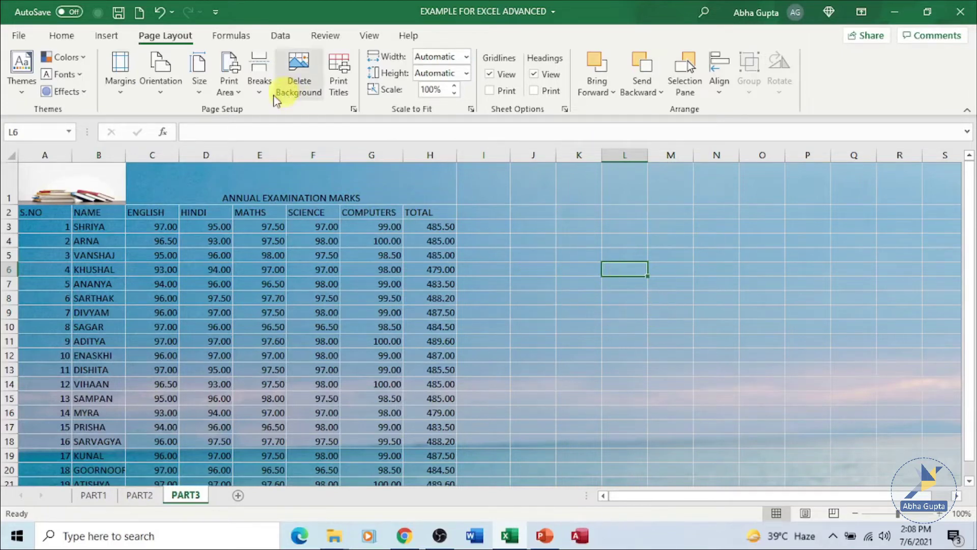
- Browse the available SmartArt layouts, including the Cycle category, without inserting one
{"action": "left_click", "coordinate": [103, 38]}
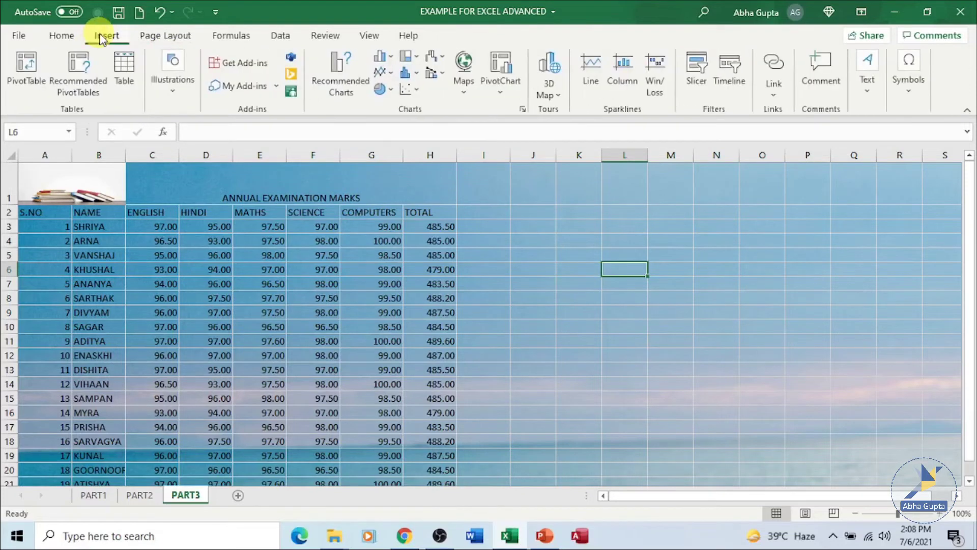
{"action": "left_click", "coordinate": [170, 95]}
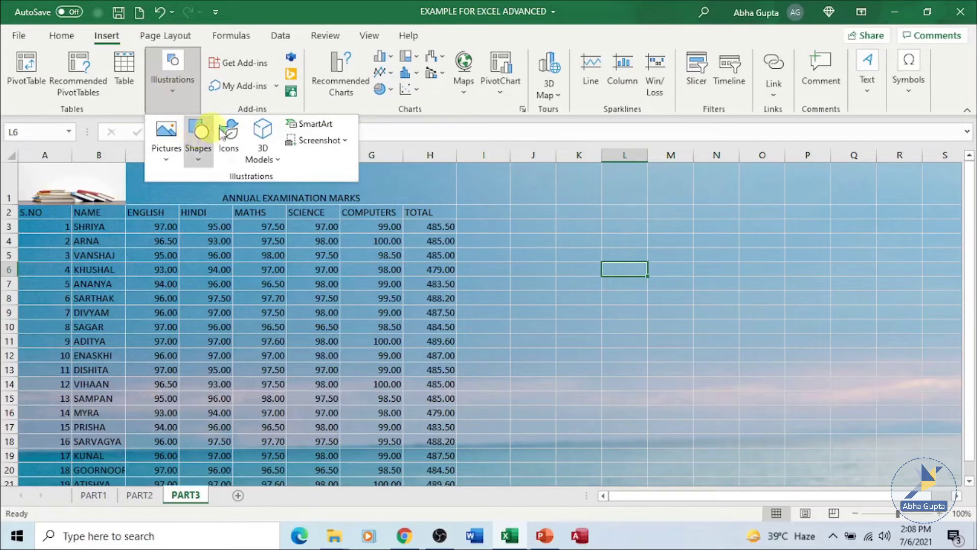
{"action": "left_click", "coordinate": [326, 127]}
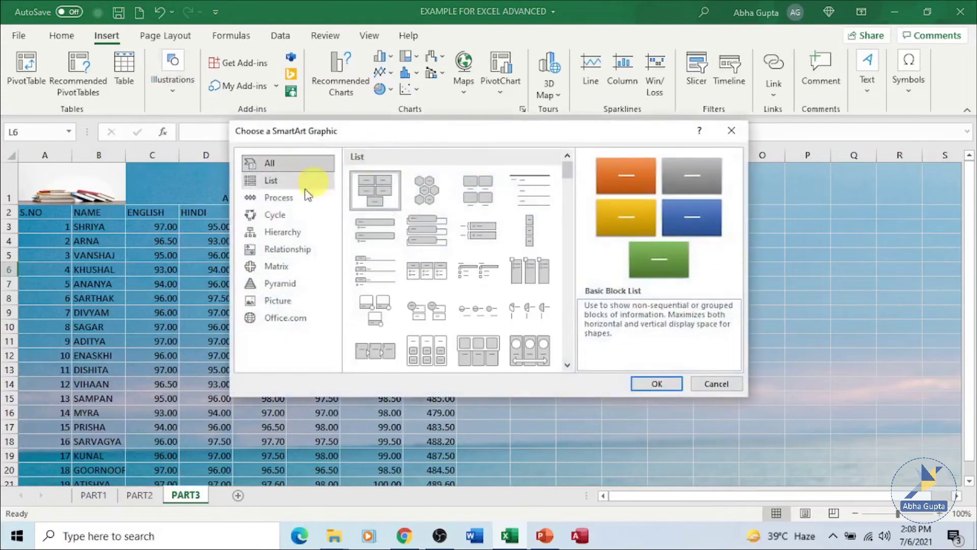
{"action": "scroll", "coordinate": [492, 358], "scroll_direction": "down", "scroll_amount": 5}
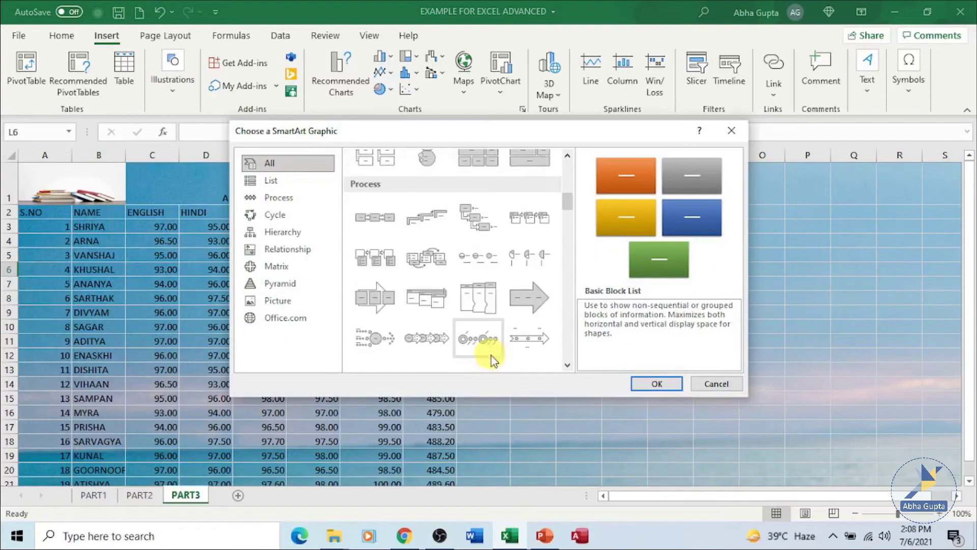
{"action": "scroll", "coordinate": [492, 351], "scroll_direction": "down", "scroll_amount": 3}
{"action": "scroll", "coordinate": [465, 244], "scroll_direction": "down", "scroll_amount": 10}
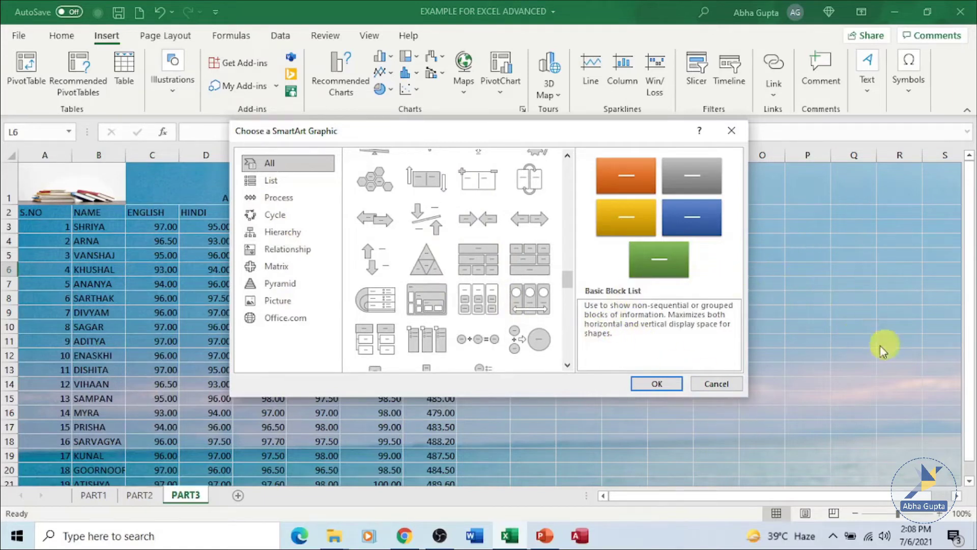
{"action": "left_click", "coordinate": [281, 215]}
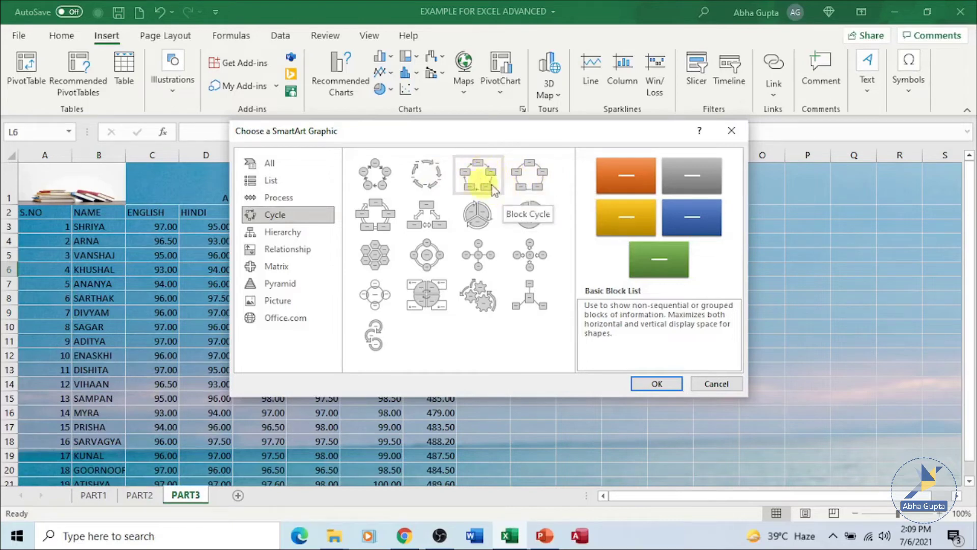
{"action": "left_click", "coordinate": [710, 386]}
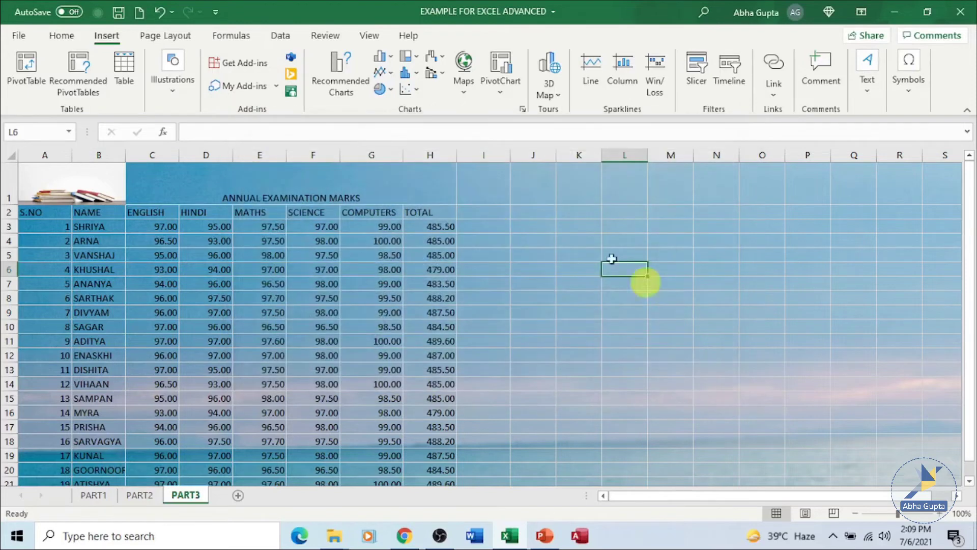
- Draw an oval about 1.6" high by 3.34" wide in the empty area beside the marks table
{"action": "left_click", "coordinate": [181, 87]}
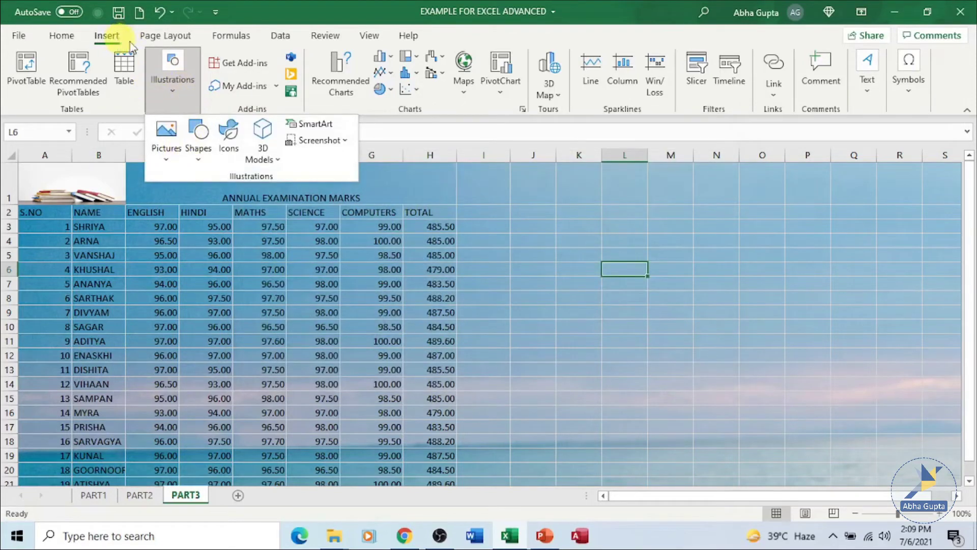
{"action": "left_click", "coordinate": [200, 159]}
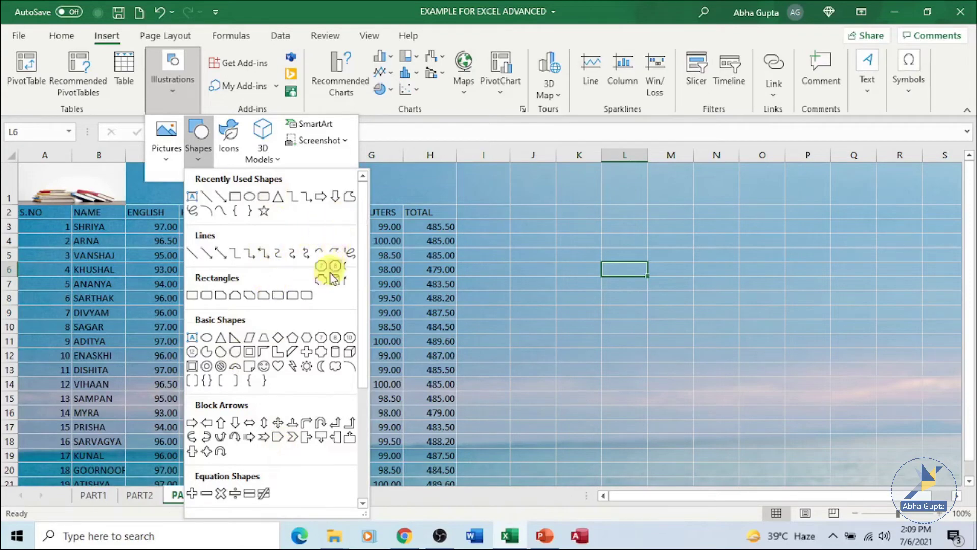
{"action": "scroll", "coordinate": [331, 280], "scroll_direction": "down", "scroll_amount": 5}
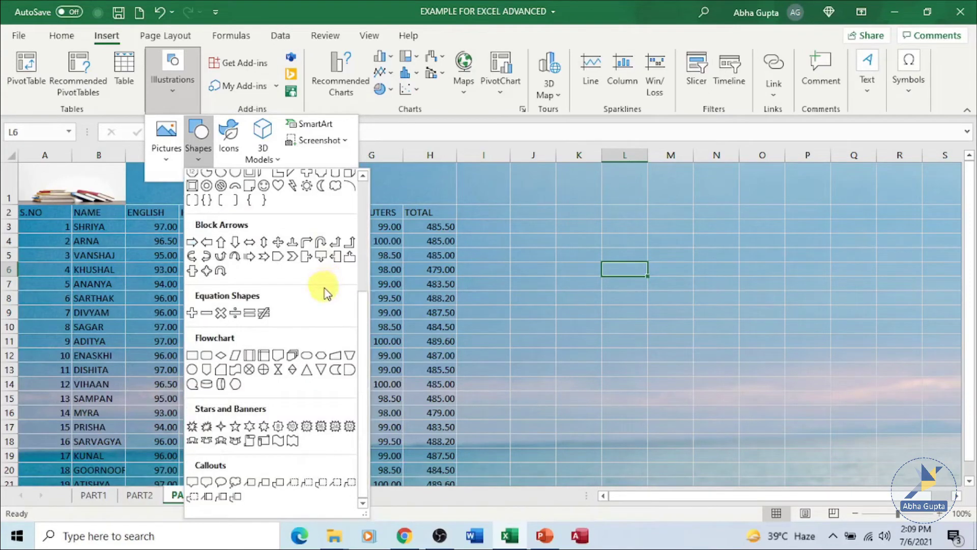
{"action": "scroll", "coordinate": [325, 293], "scroll_direction": "up", "scroll_amount": 5}
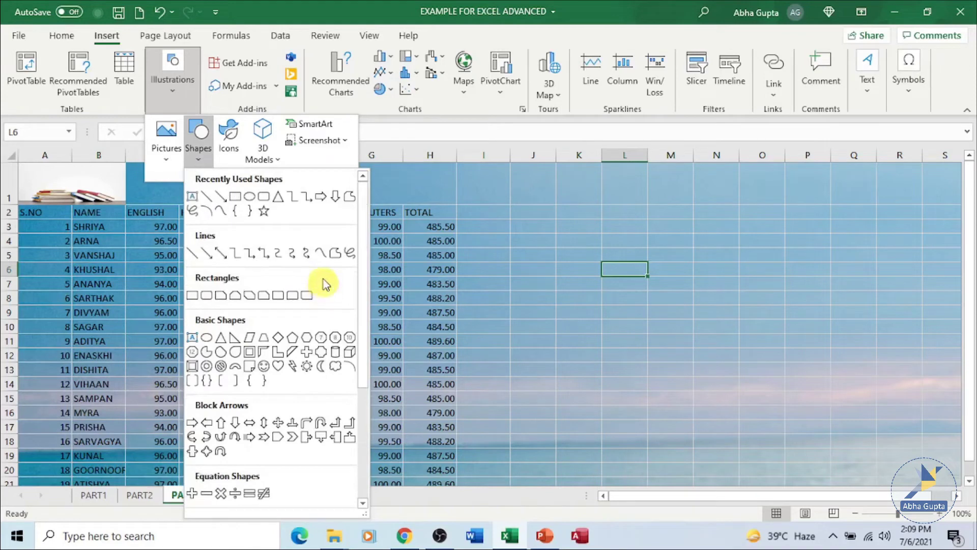
{"action": "left_click", "coordinate": [249, 196]}
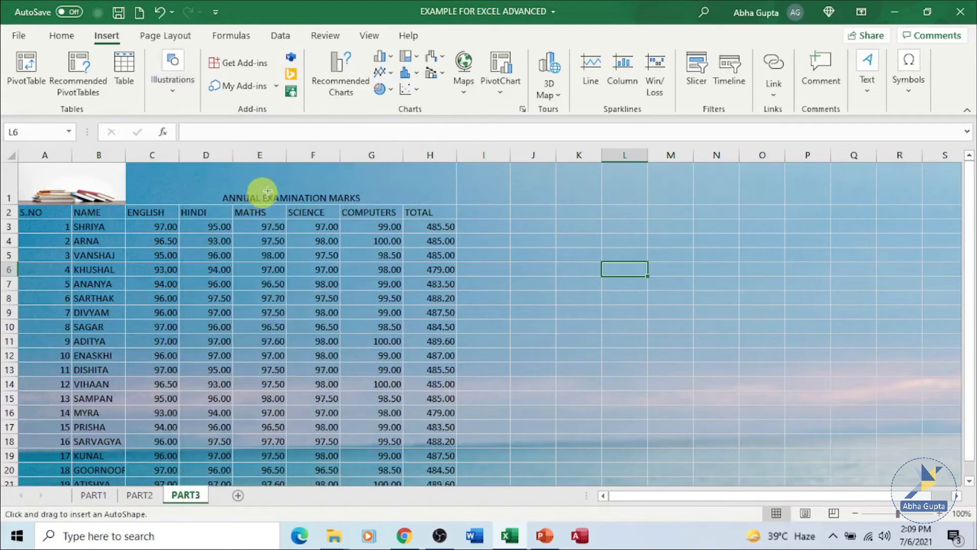
{"action": "left_click_drag", "start_coordinate": [602, 239], "coordinate": [820, 333]}
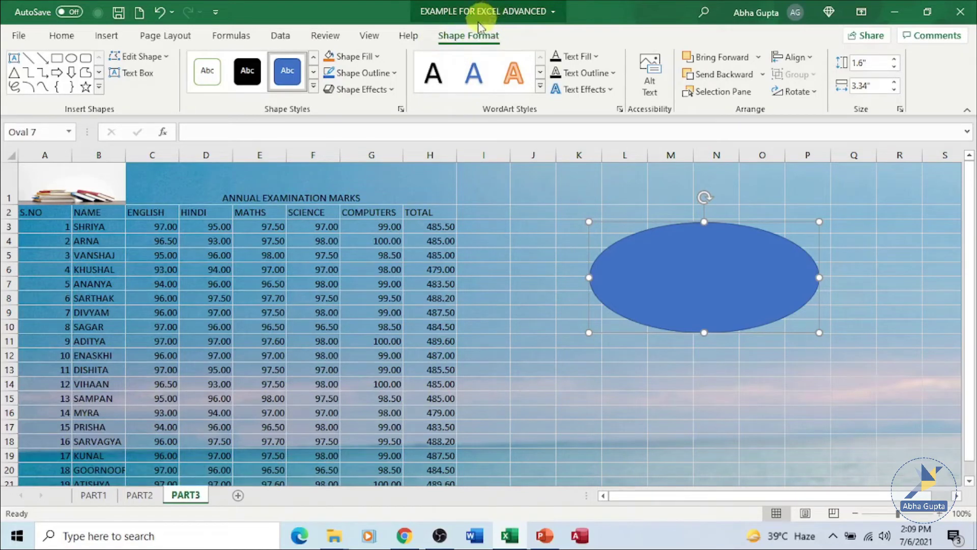
- Fill the oval with light gold and move it closer to the marks table, over columns J to N
{"action": "left_click", "coordinate": [380, 57]}
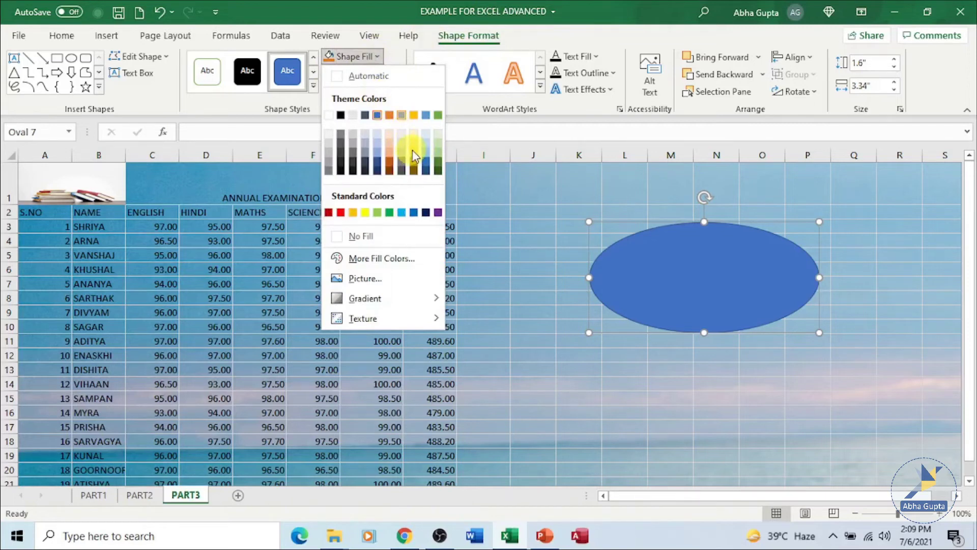
{"action": "left_click", "coordinate": [414, 114]}
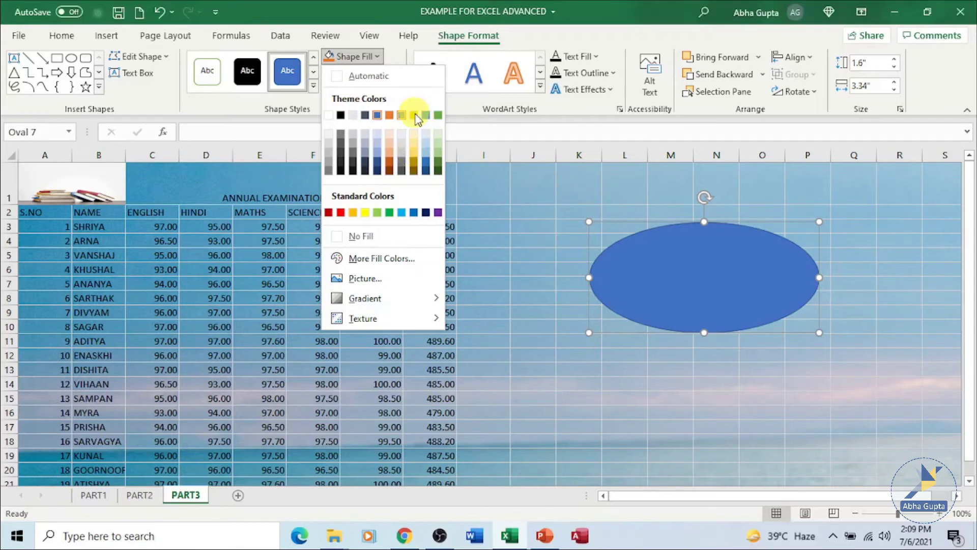
{"action": "left_click", "coordinate": [685, 397]}
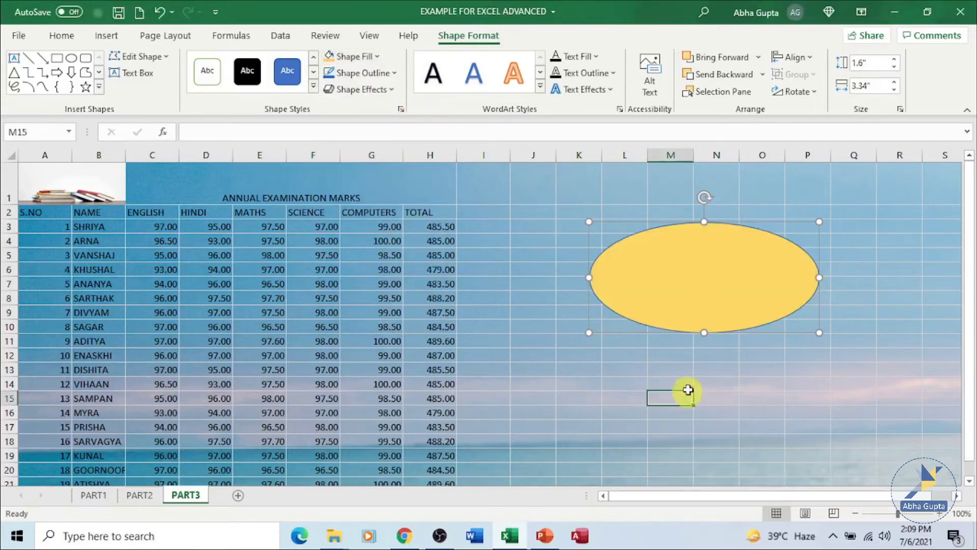
{"action": "left_click_drag", "start_coordinate": [686, 271], "coordinate": [613, 240]}
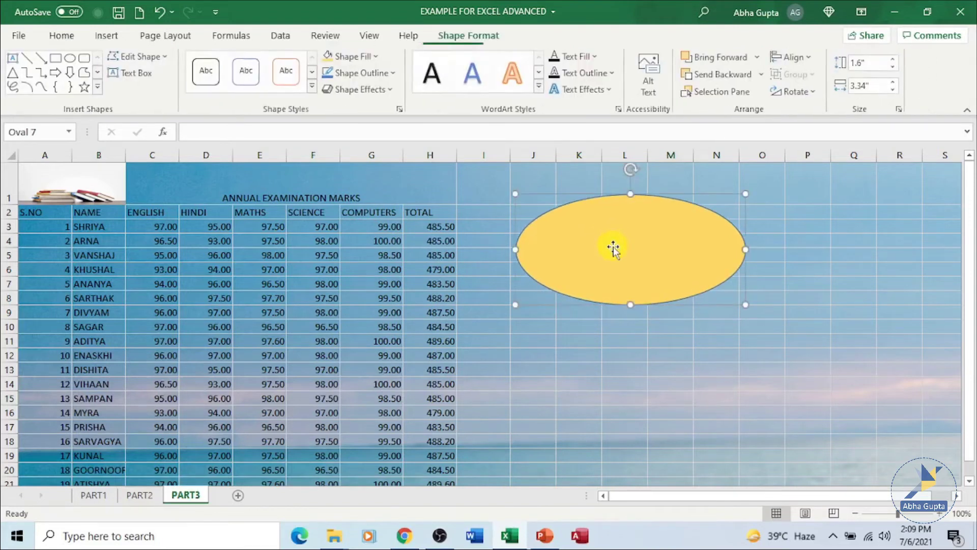
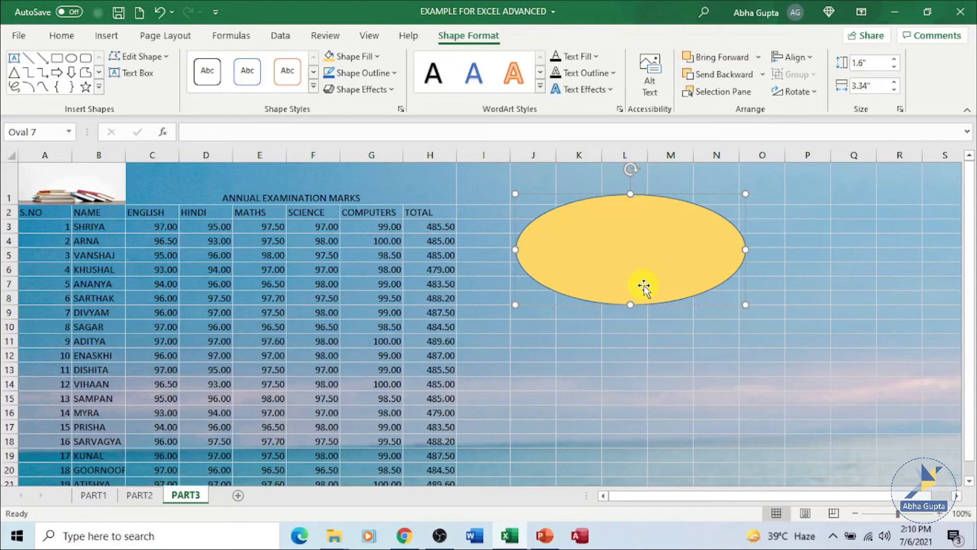
- Enter "SCHOOL OPENS ON ----------", "TIMINGS----------" and "PLEASE BE ON TIME FOR THE CLASS." on separate lines in the oval
{"action": "type", "text": "S"}
{"action": "key", "text": "BackSpace"}
{"action": "type", "text": "SCHOOL OPENS ON ----------"}
{"action": "key", "text": "Return"}
{"action": "type", "text": "TIMINGS"}
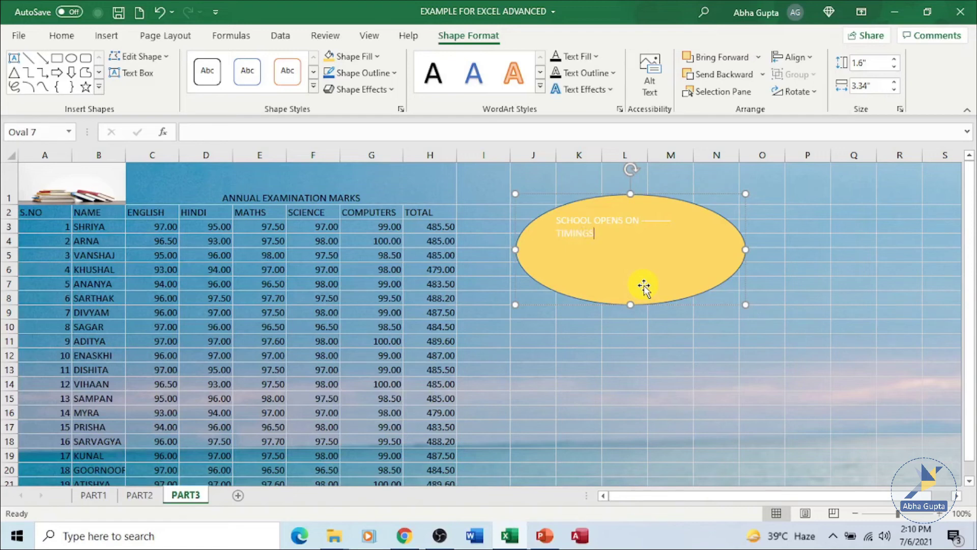
{"action": "type", "text": "---------- "}
{"action": "type", "text": "PLEAS"}
{"action": "type", "text": "E BE ON "}
{"action": "type", "text": "TIME"}
{"action": "type", "text": " FOR TH"}
{"action": "type", "text": "E CLASS"}
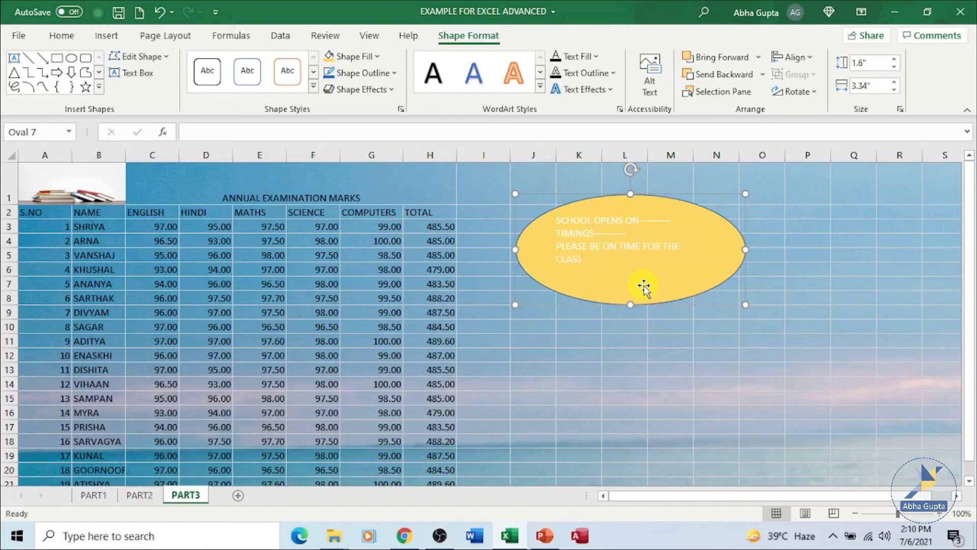
{"action": "type", "text": "."}
- Change the font color of all the notice text in the oval to black and deselect the shape
{"action": "left_click_drag", "start_coordinate": [591, 262], "coordinate": [546, 211]}
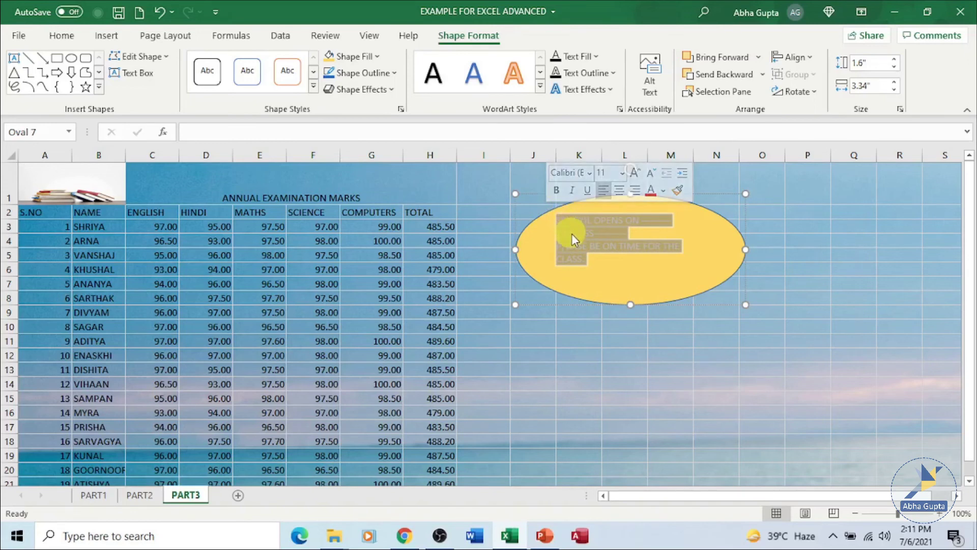
{"action": "left_click", "coordinate": [665, 192]}
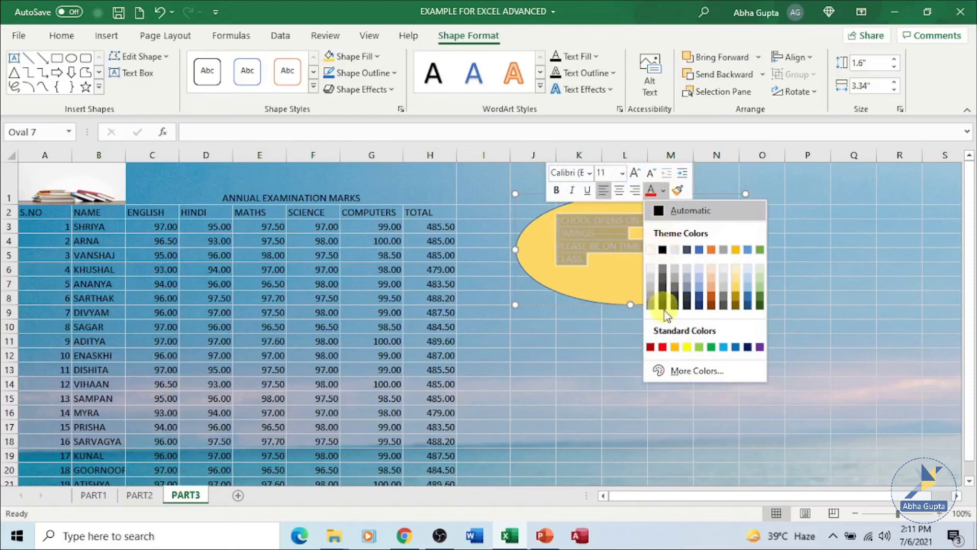
{"action": "left_click", "coordinate": [651, 347]}
{"action": "left_click", "coordinate": [657, 341]}
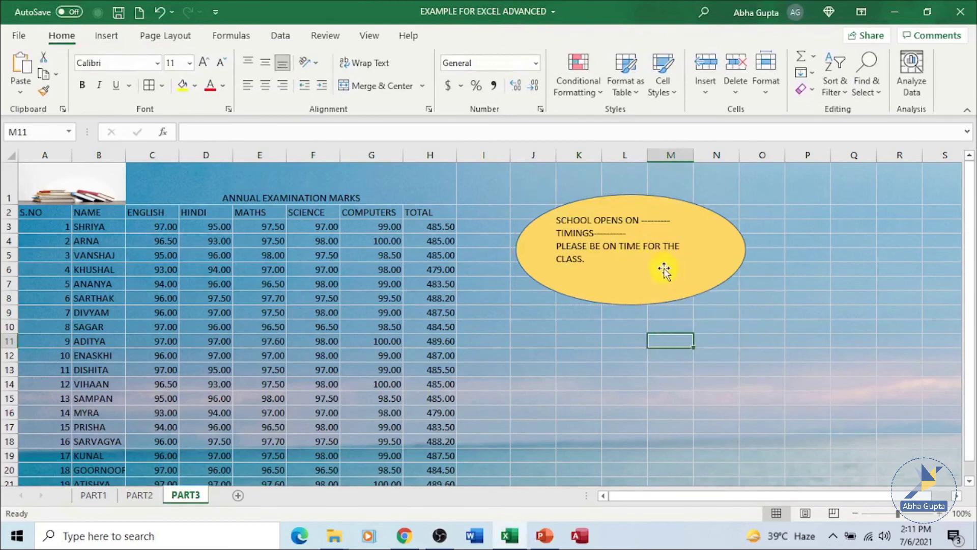
{"action": "left_click", "coordinate": [747, 356]}
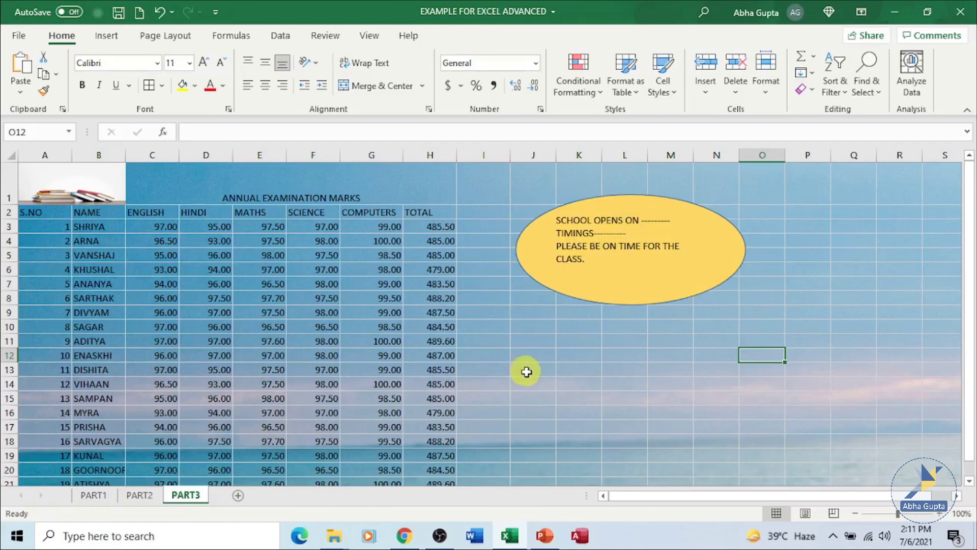
{"action": "scroll", "coordinate": [524, 371], "scroll_direction": "down", "scroll_amount": 4}
{"action": "scroll", "coordinate": [527, 372], "scroll_direction": "up", "scroll_amount": 4}
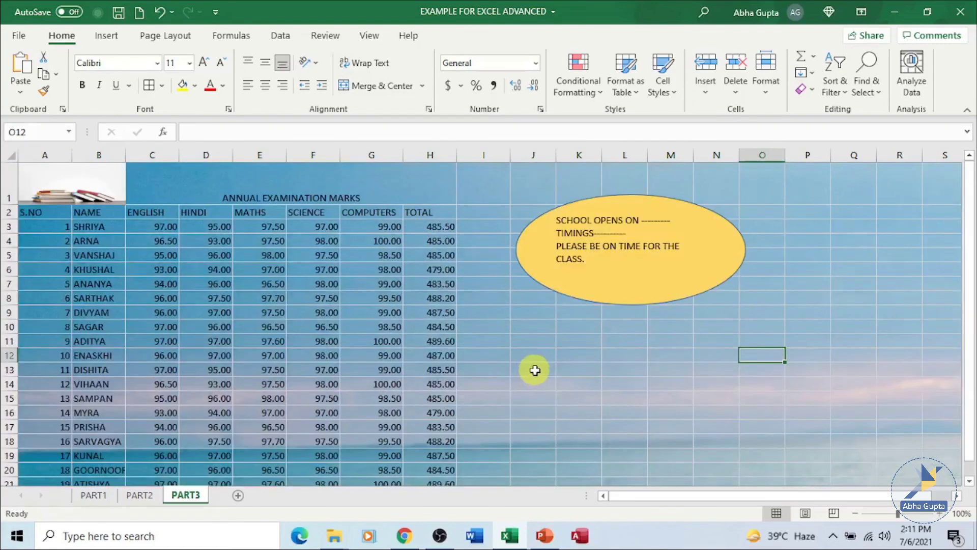